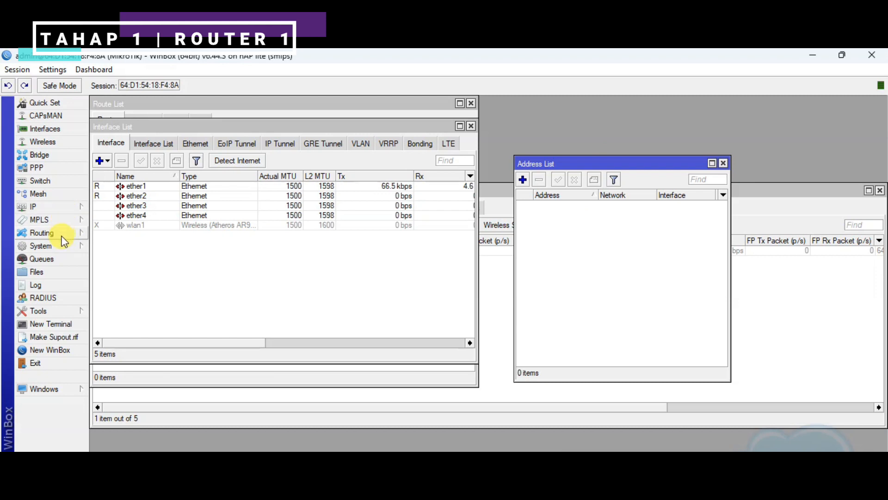
Set the router's system identity to ROUTER 1
click(62, 247)
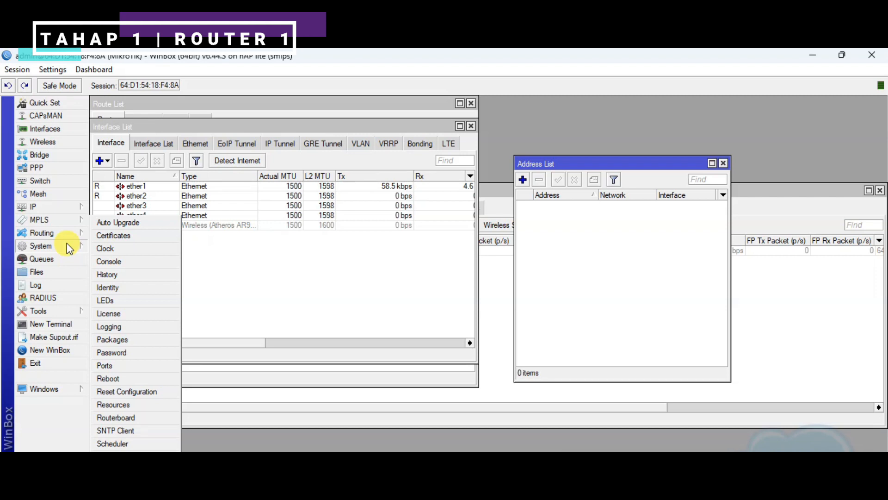
click(116, 288)
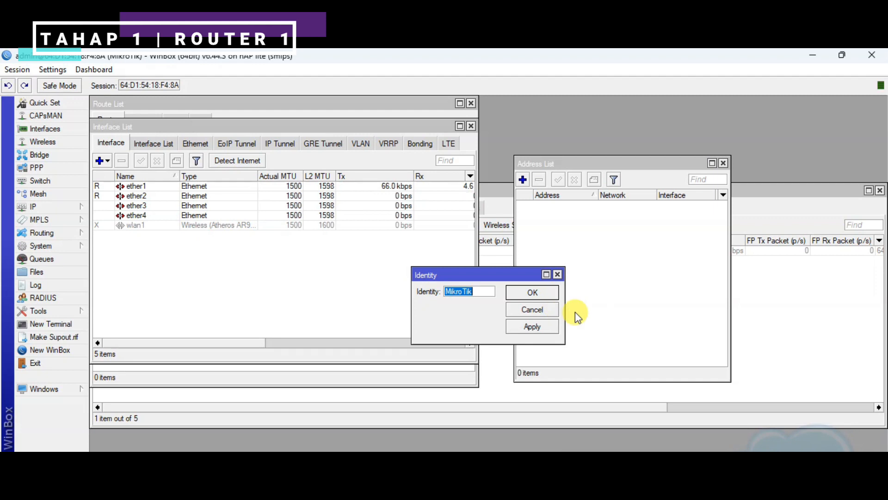
text(ROUTER 1)
click(525, 328)
click(548, 293)
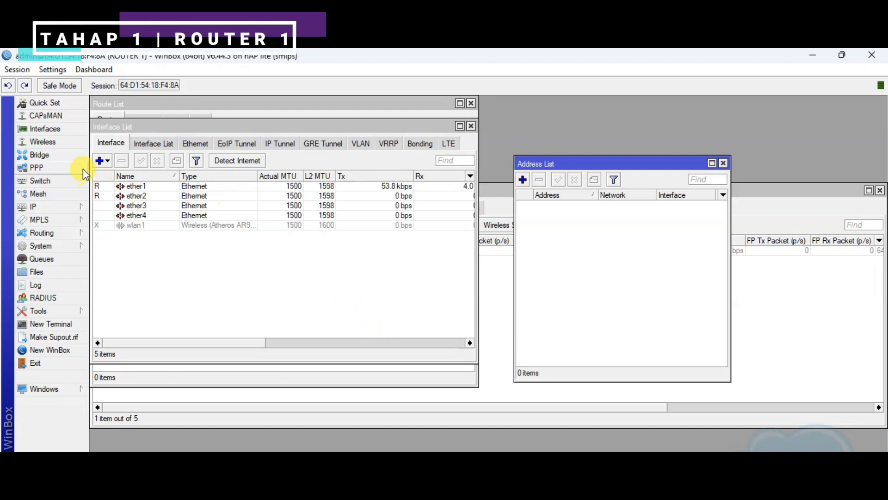
Bring up the interface list, move its window over beside the DHCP server list and widen it
click(55, 128)
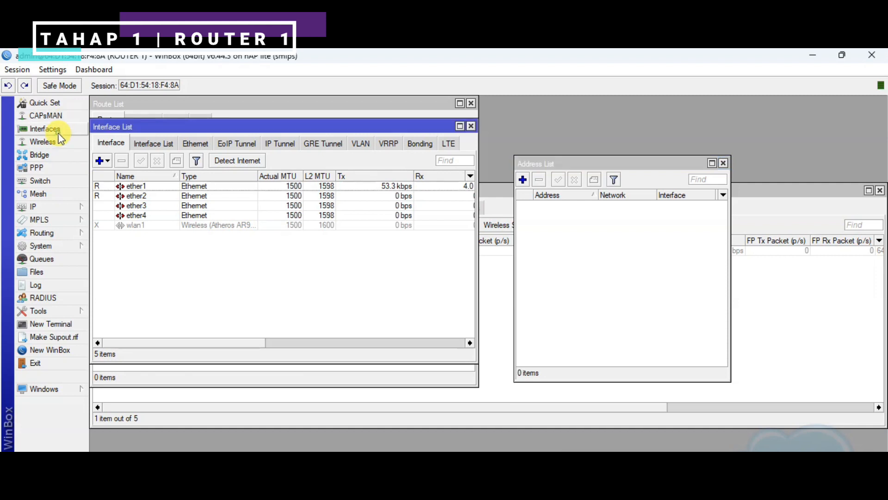
drag(192, 131, 442, 155)
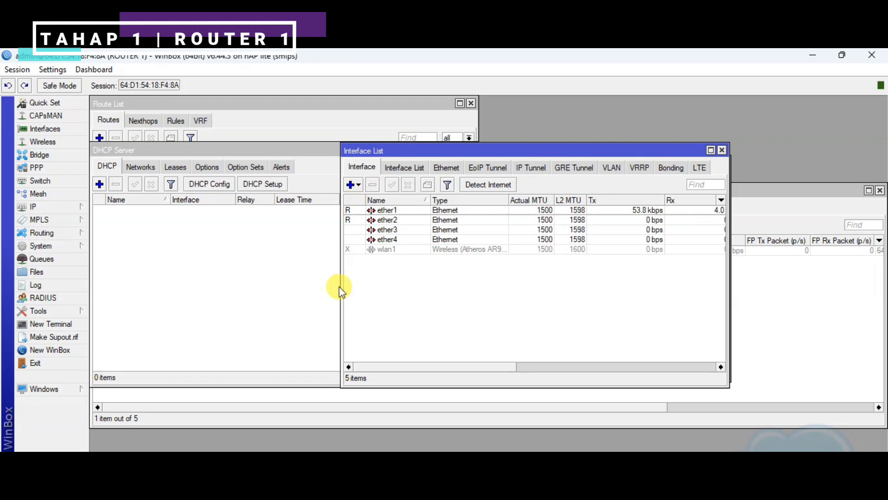
drag(342, 289, 283, 288)
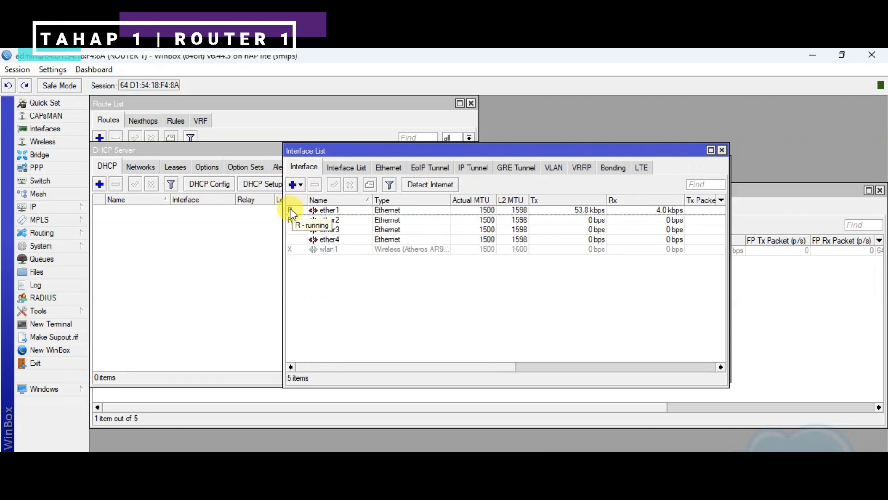
Rename the ether1 interface as "ether1 A" and apply the change
click(344, 212)
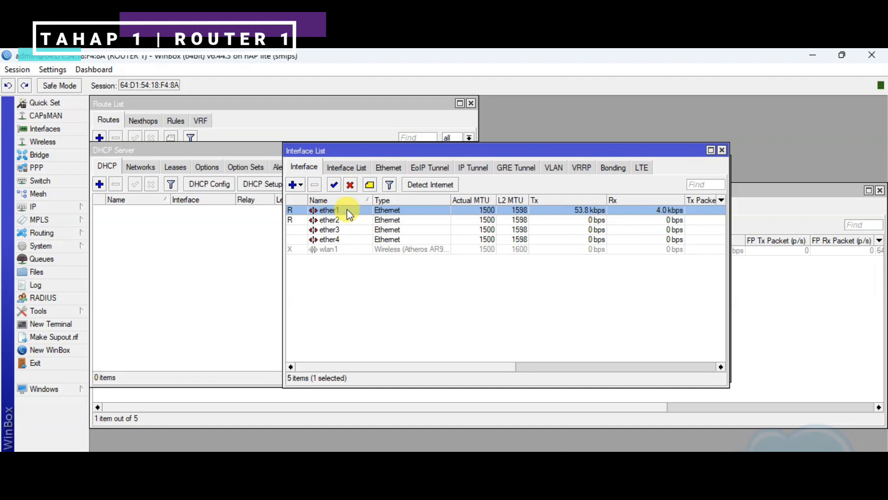
double_click(348, 213)
click(516, 202)
text(A)
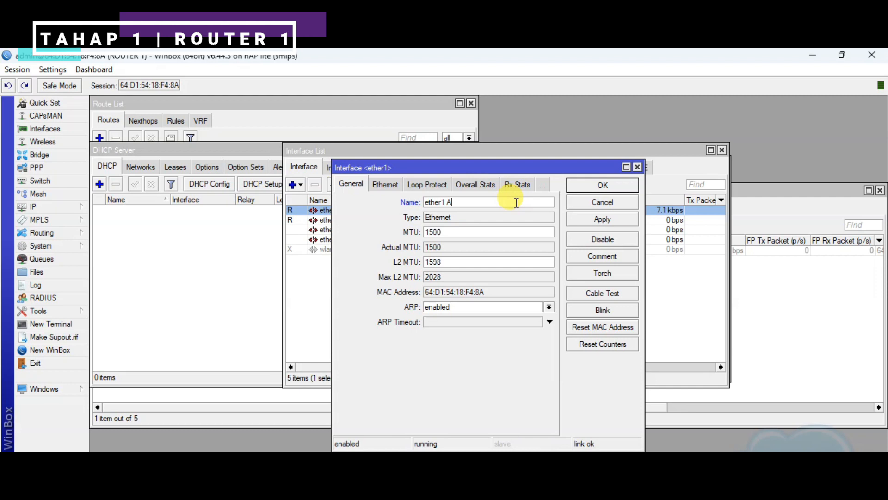
click(602, 219)
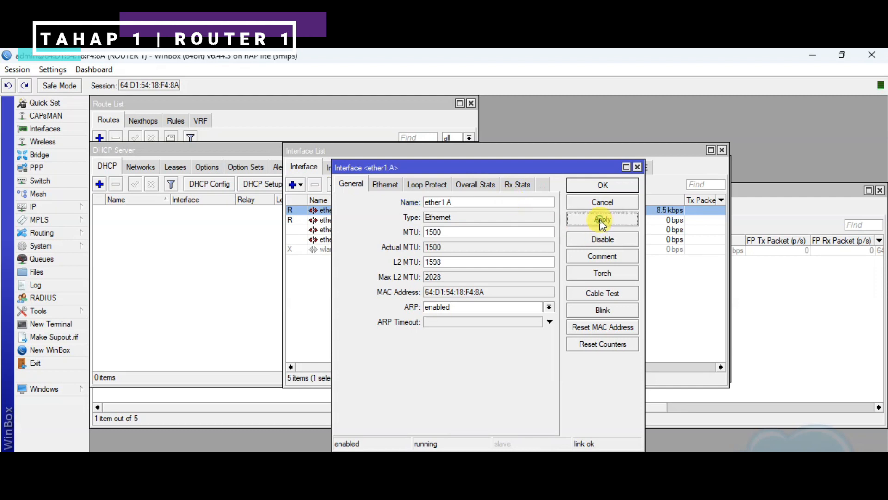
click(606, 186)
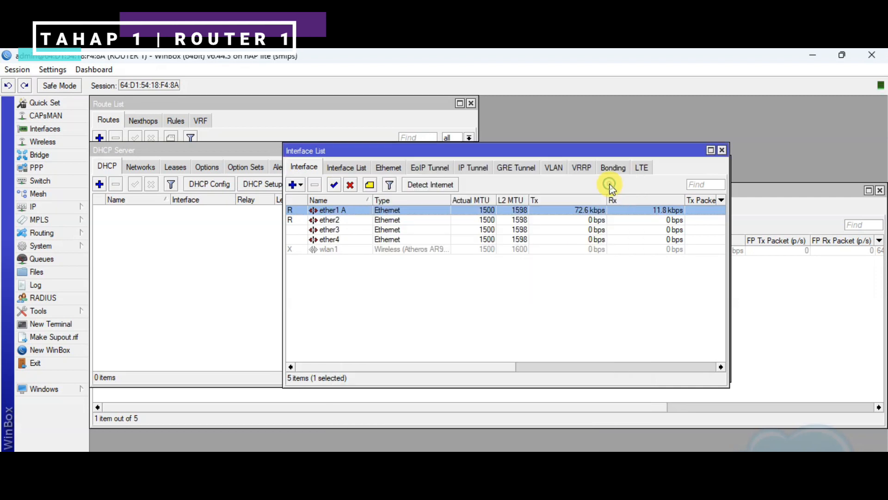
Check the topology slide for the network on ether2, and rename that interface as "ether2 B"
click(348, 221)
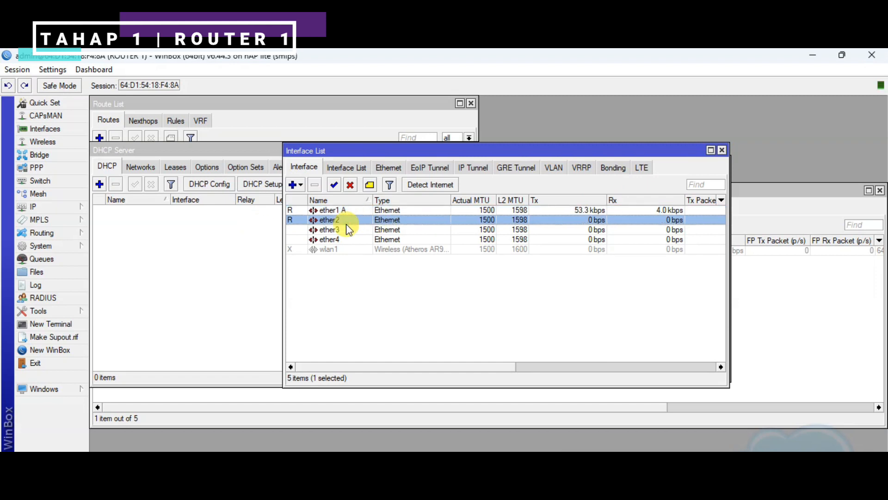
key(alt+Tab)
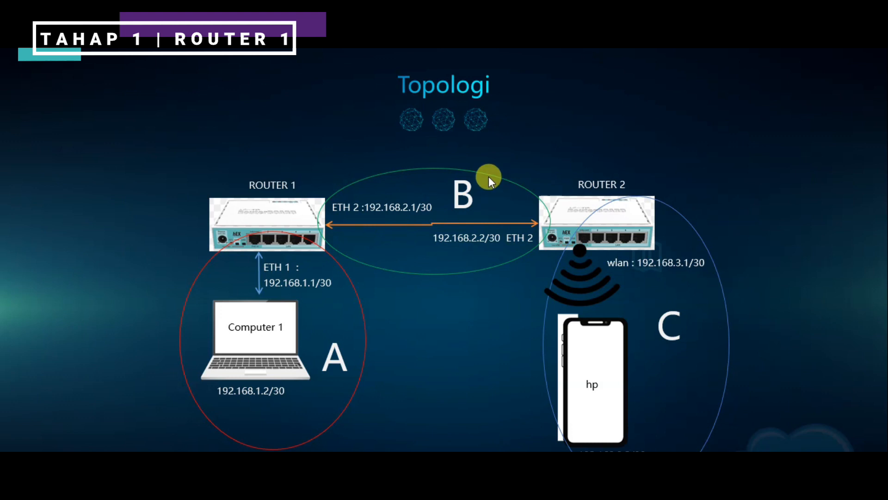
key(alt+Tab)
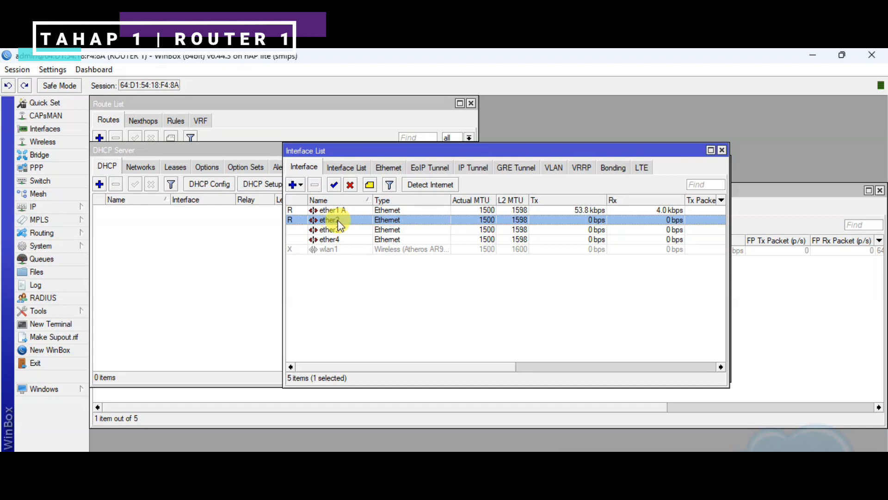
double_click(339, 220)
click(464, 201)
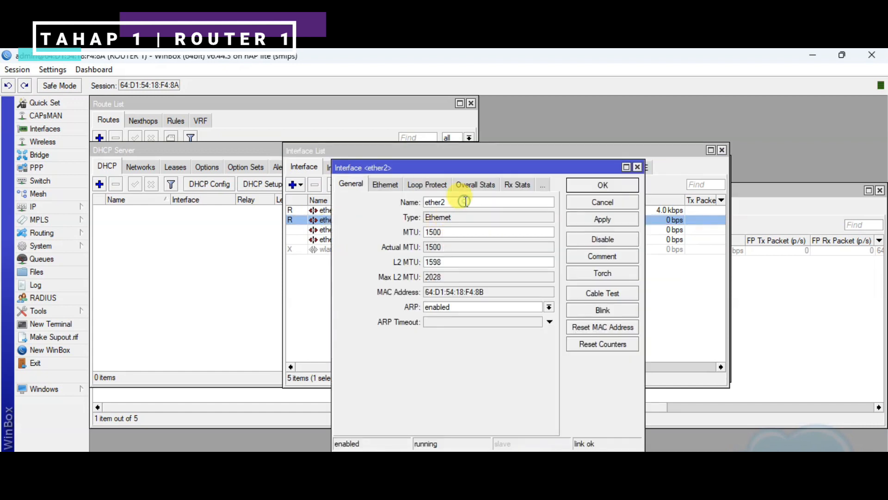
text(B)
click(589, 219)
click(600, 185)
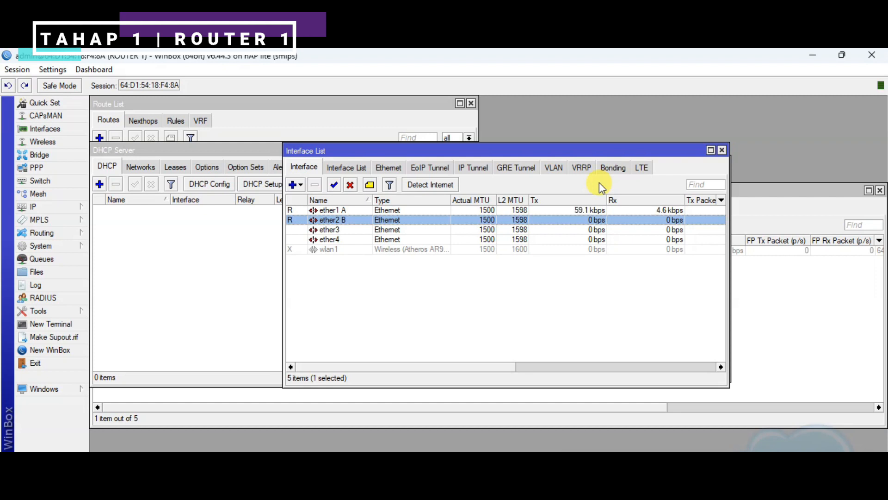
Add the IP address 192.168.1.1/30 on interface ether1 A, following the topology slide
click(74, 207)
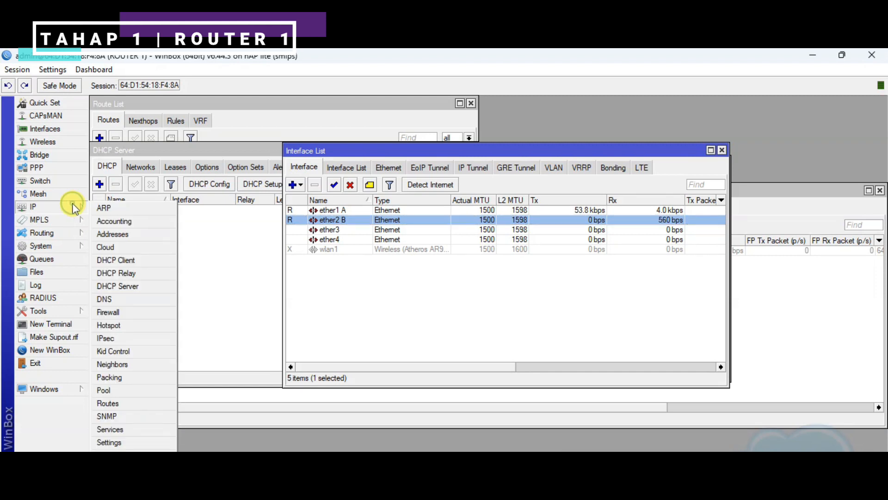
click(105, 237)
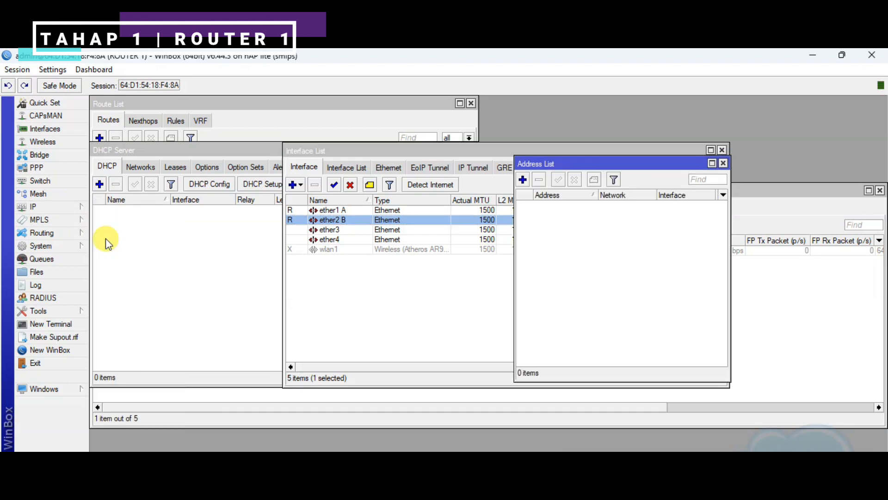
click(524, 180)
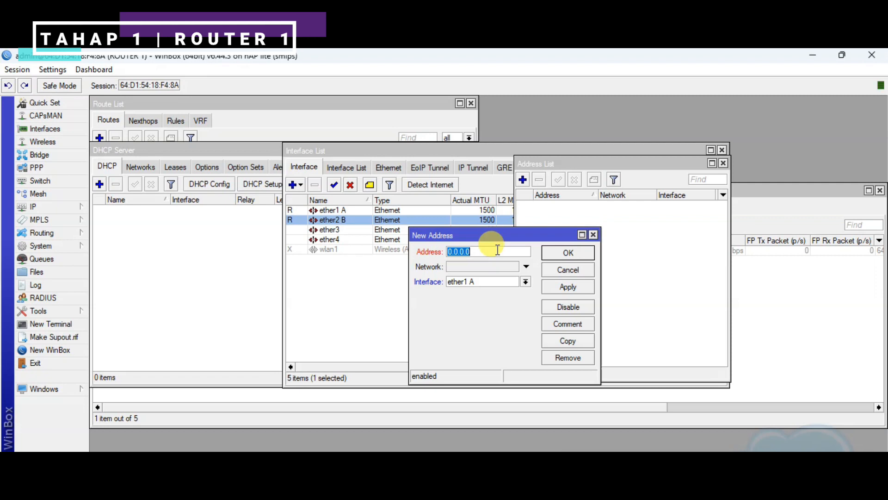
key(alt+Tab)
text(19)
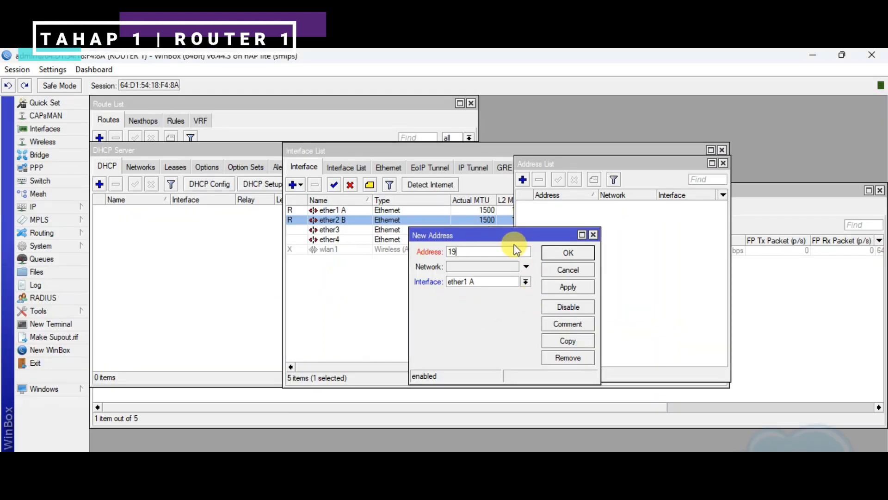
text(2.168.1.1/30)
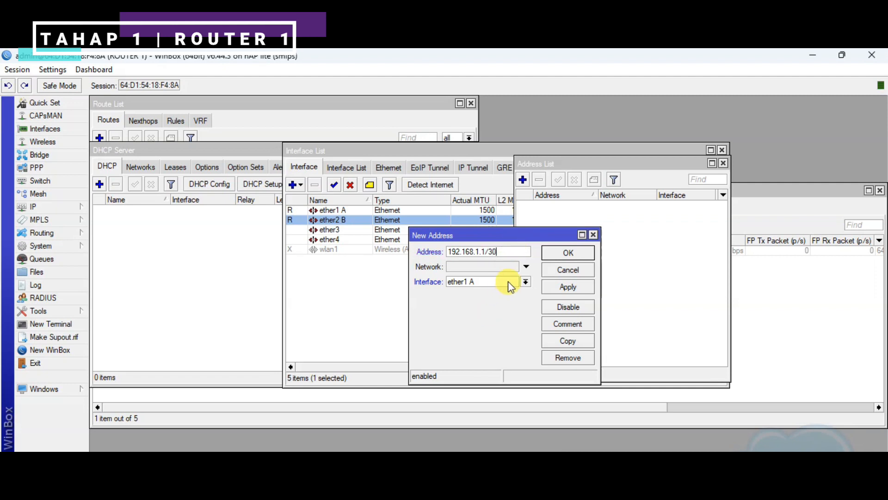
click(573, 285)
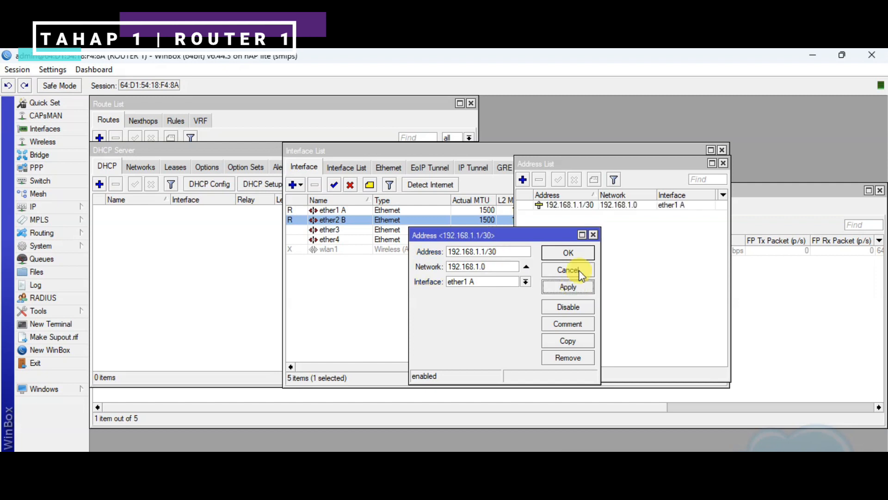
click(582, 252)
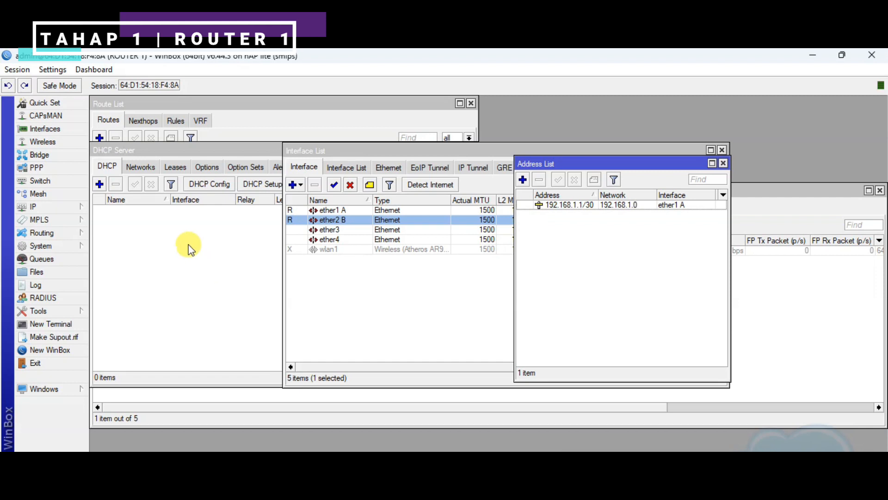
Set up a DHCP server on ether1 A with the default network 192.168.1.0/30, gateway 192.168.1.1, address pool 192.168.1.2 and lease time 00:10:00
click(52, 208)
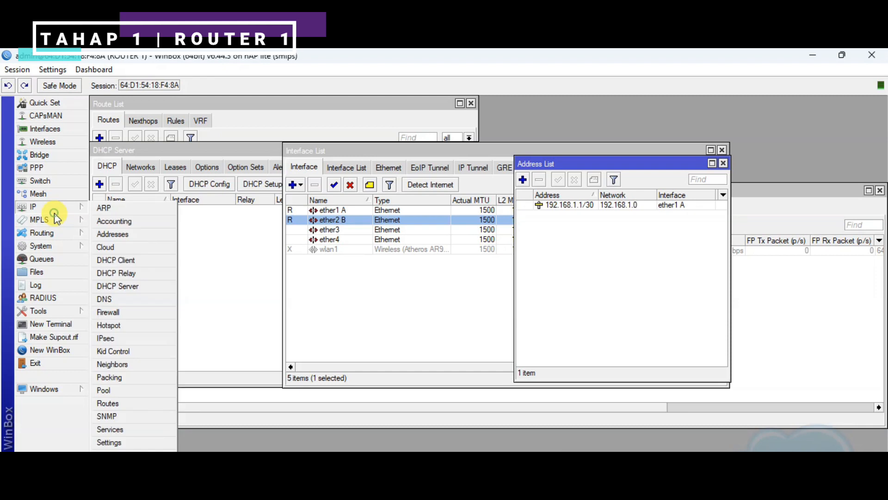
click(121, 285)
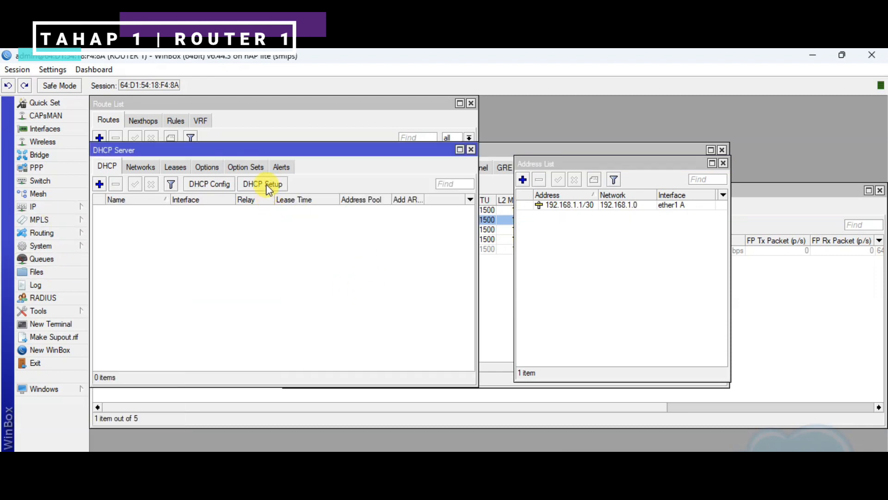
click(281, 187)
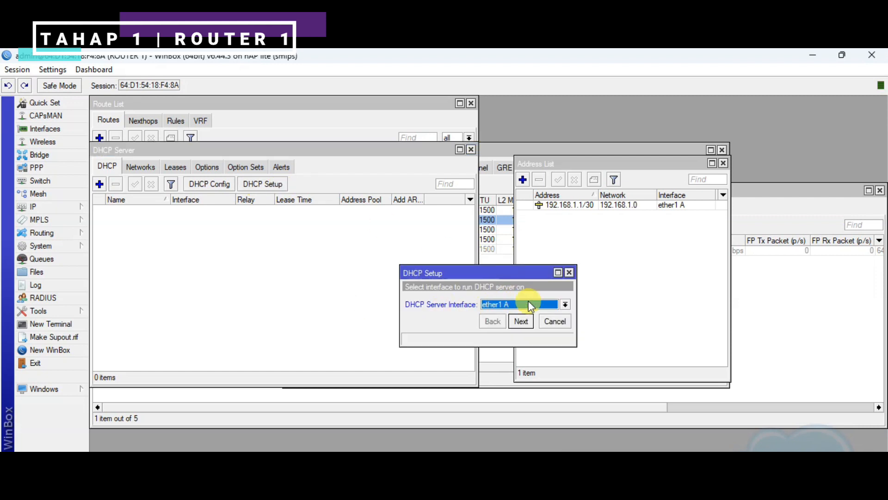
click(520, 321)
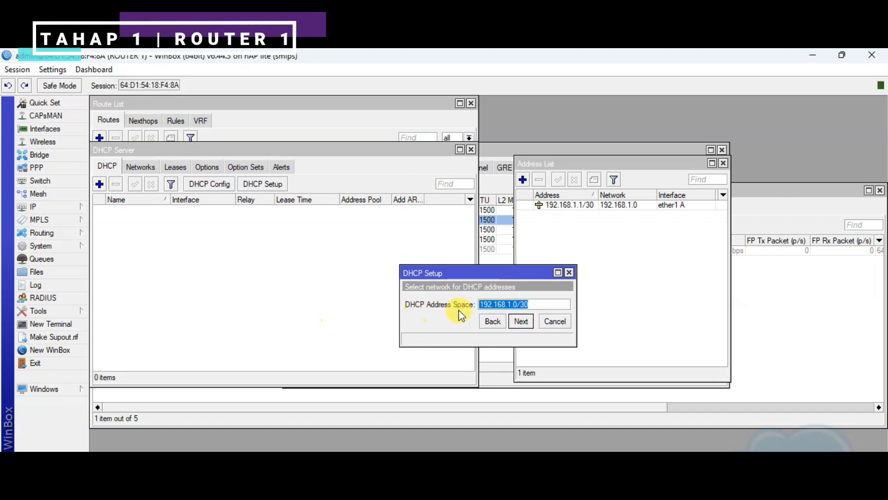
click(525, 325)
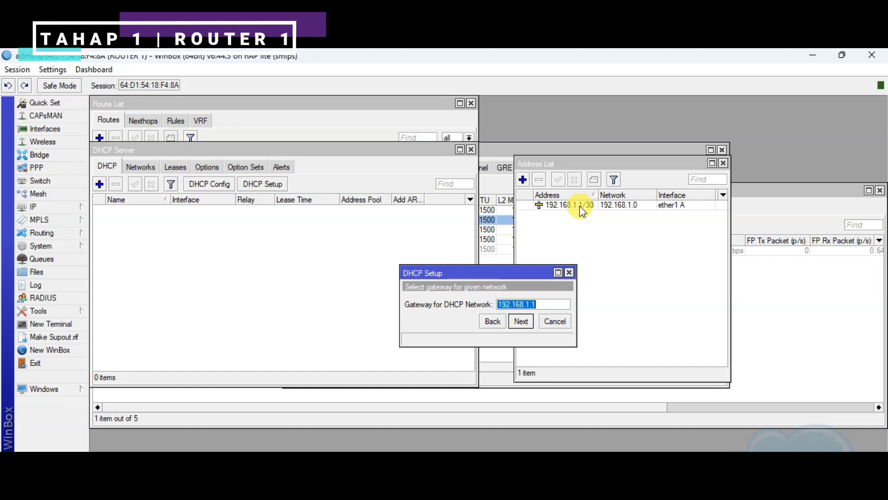
click(520, 321)
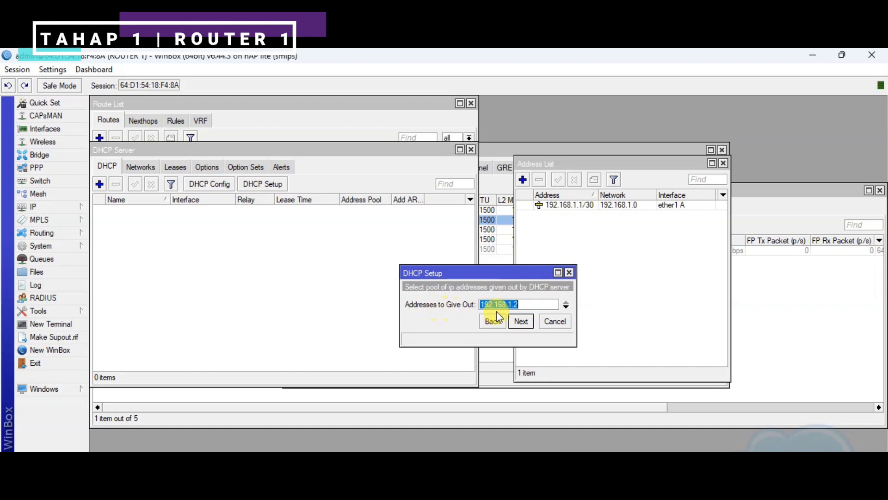
click(522, 321)
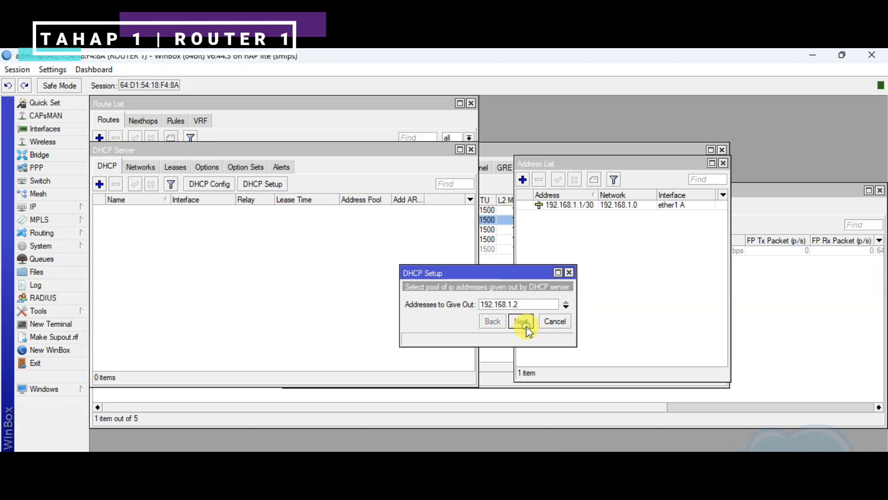
click(521, 321)
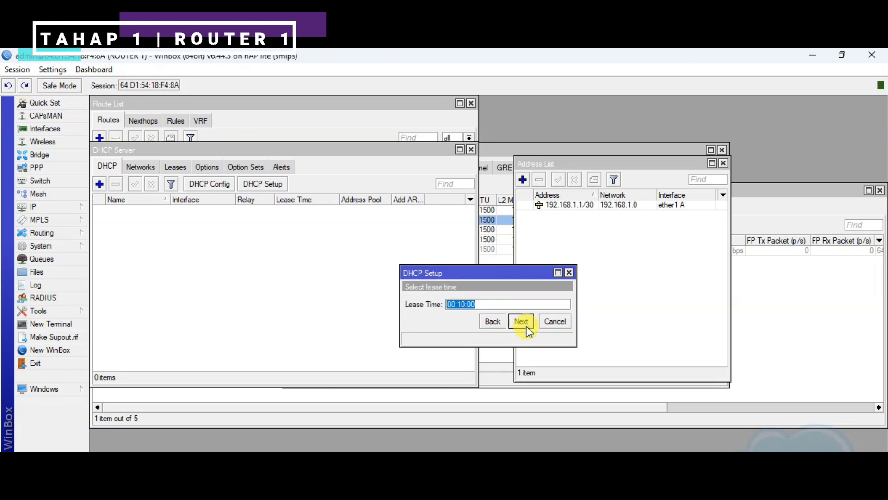
click(522, 321)
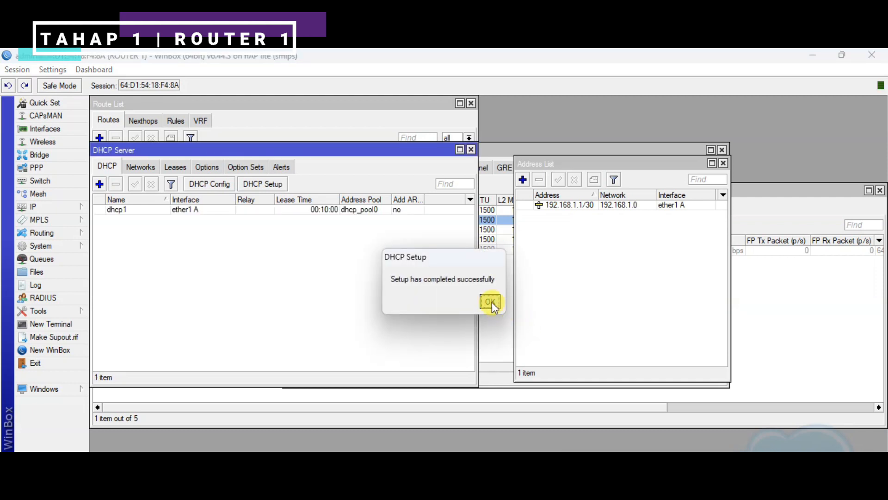
click(491, 302)
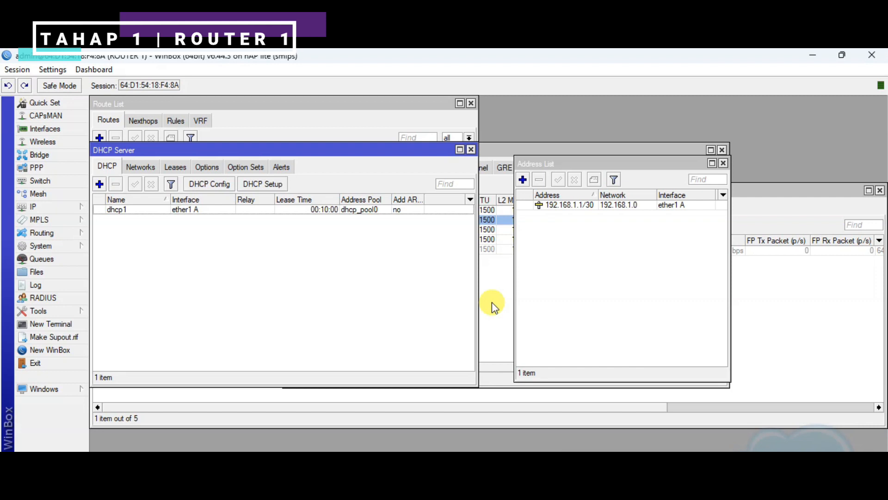
Open a Command Prompt window on the computer using the Run command cmd
key(super)
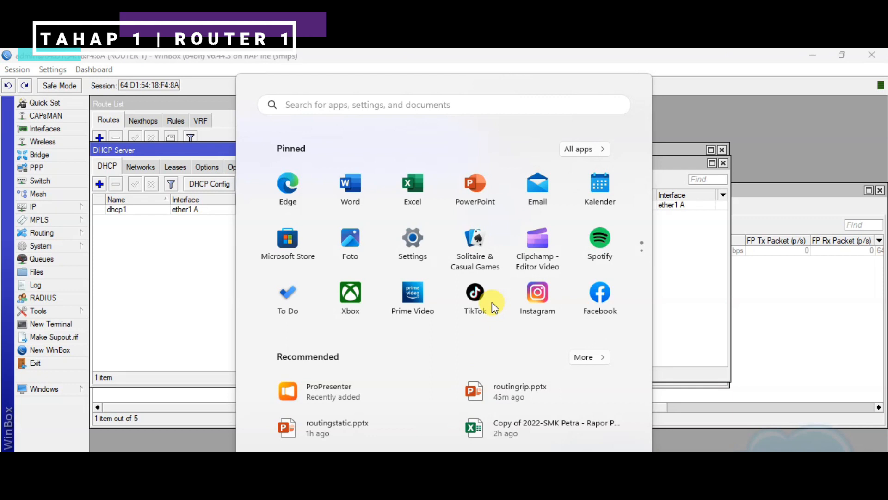
key(super+r)
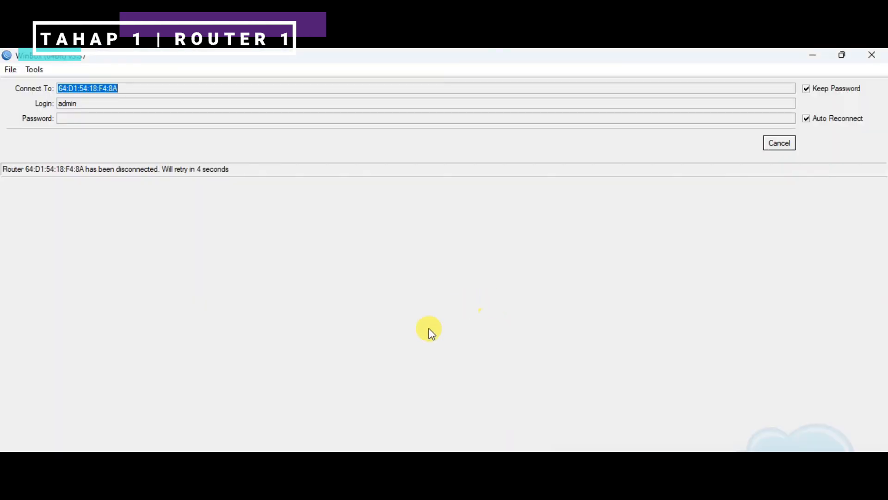
key(super+r)
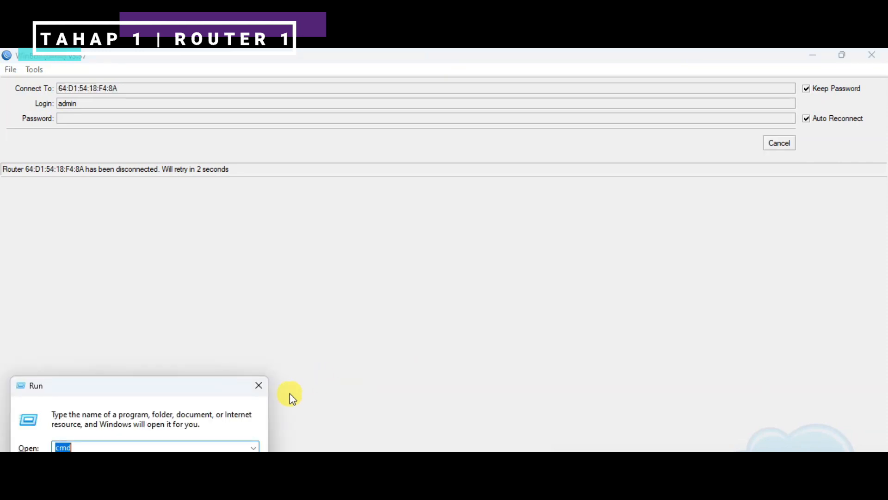
key(Return)
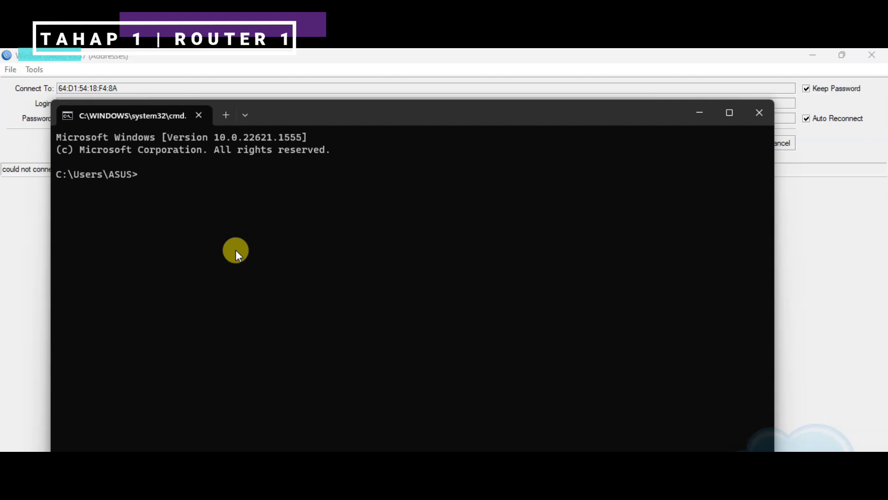
Run ipconfig and look through the output for the Ethernet adapter's IP configuration
text(IPCONFIG)
key(BackSpace)
key(BackSpace)
key(BackSpace)
key(BackSpace)
key(BackSpace)
key(BackSpace)
key(BackSpace)
key(BackSpace)
text(ipconfig)
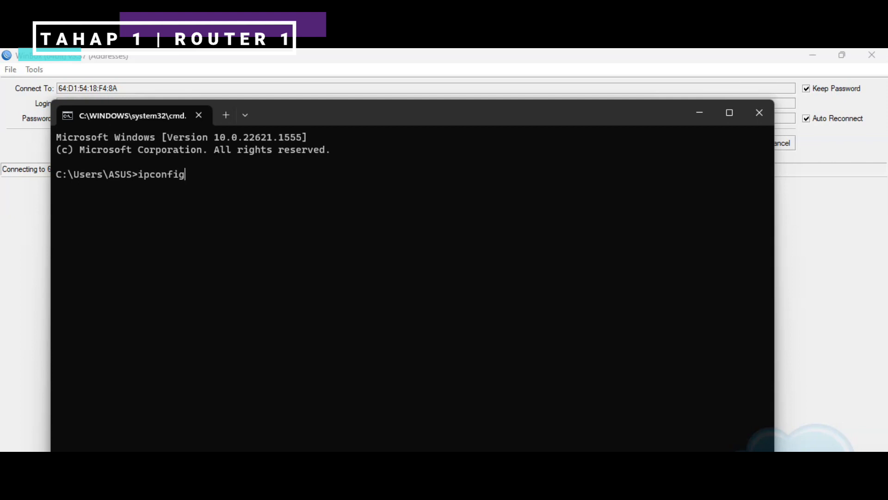
key(Return)
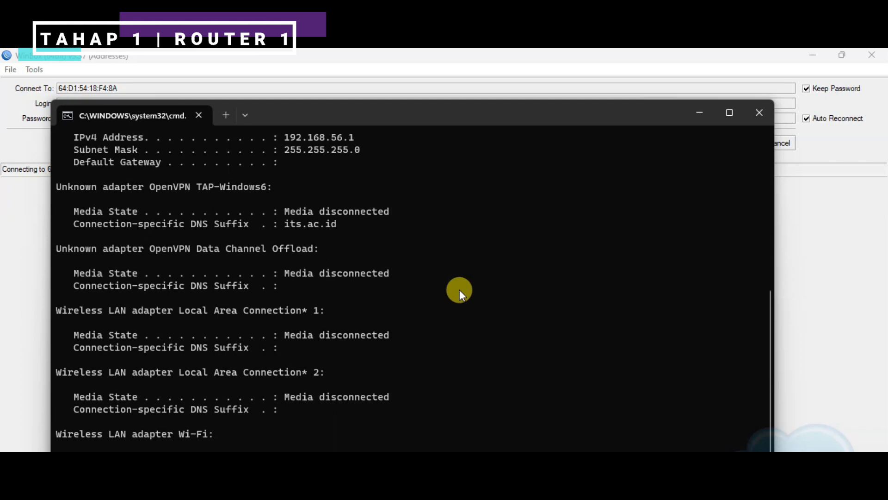
scroll(438, 332, up, 2)
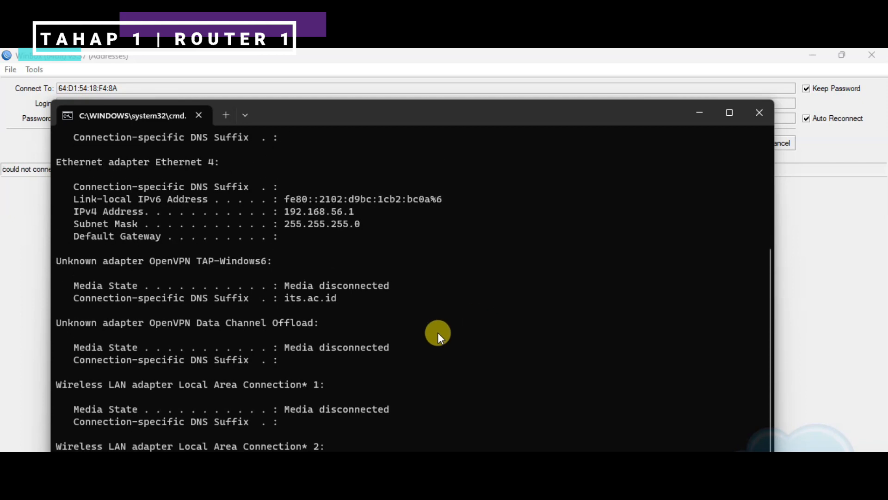
scroll(438, 332, down, 2)
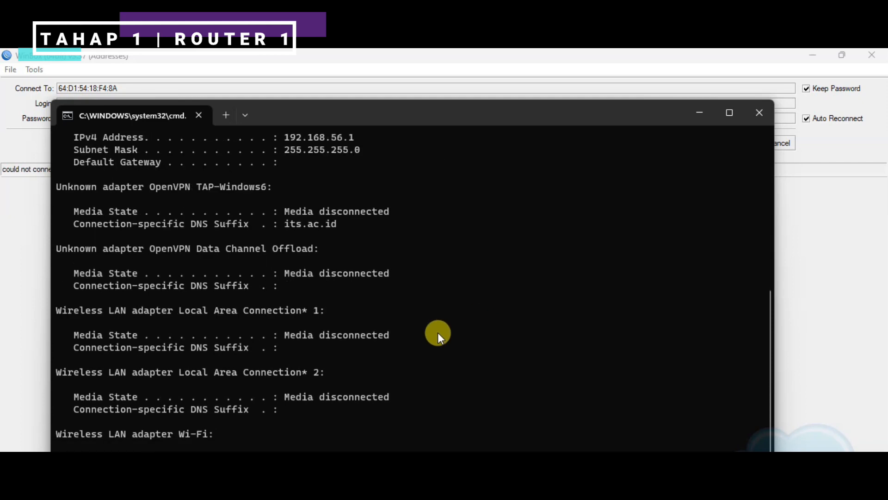
scroll(438, 332, down, 3)
scroll(438, 332, up, 3)
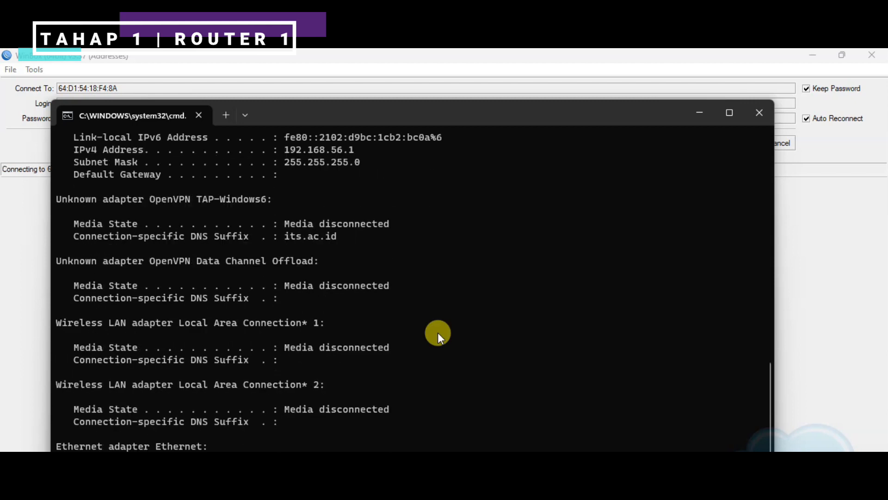
scroll(437, 332, down, 3)
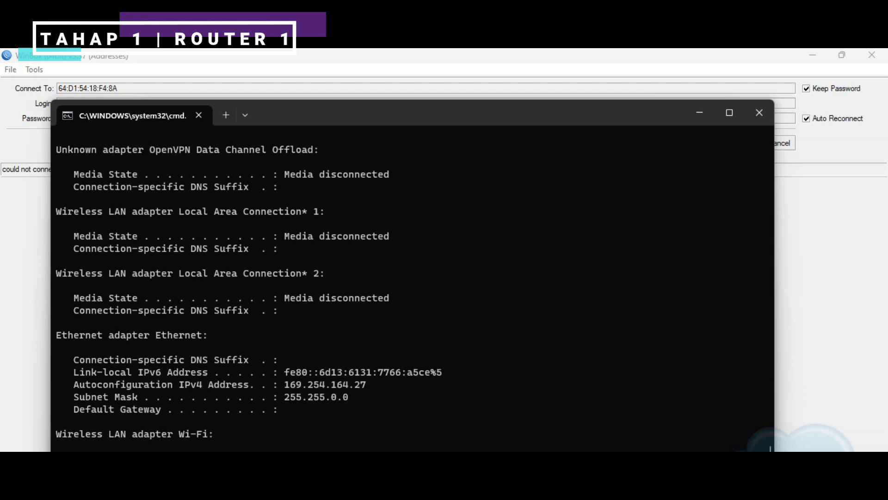
Open the list of network adapters from the Control Panel's Network and Sharing Center
key(super)
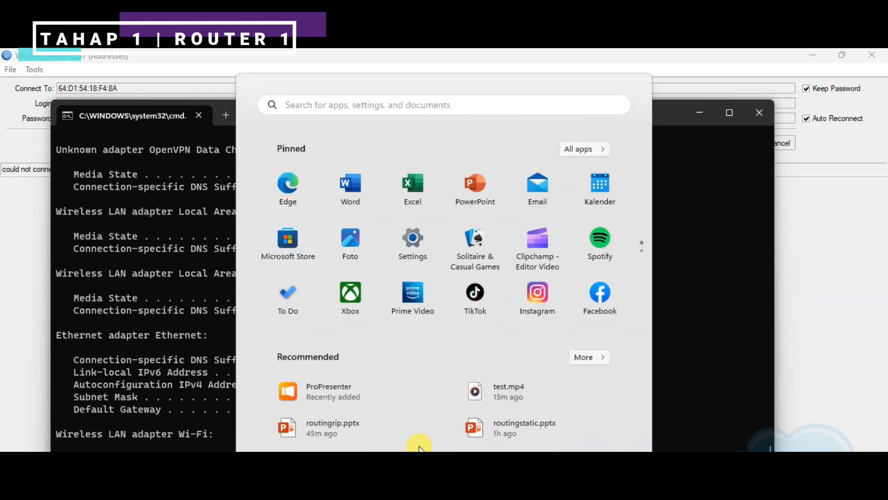
text(net)
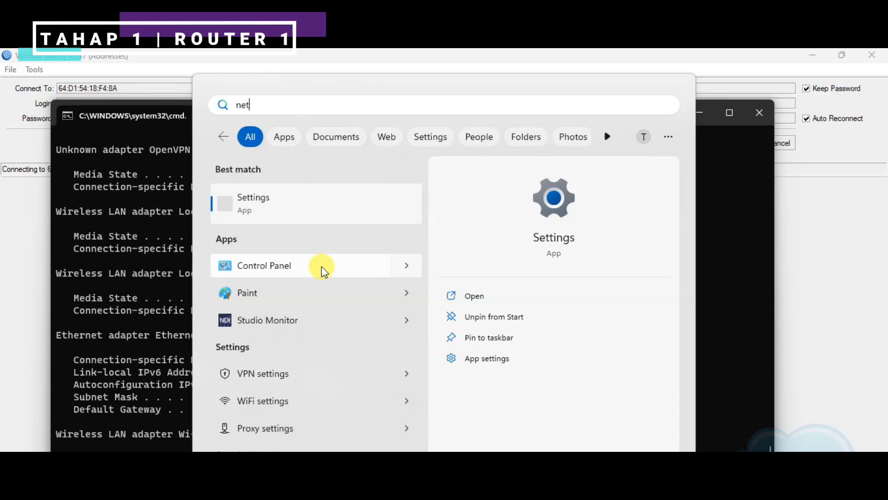
click(322, 270)
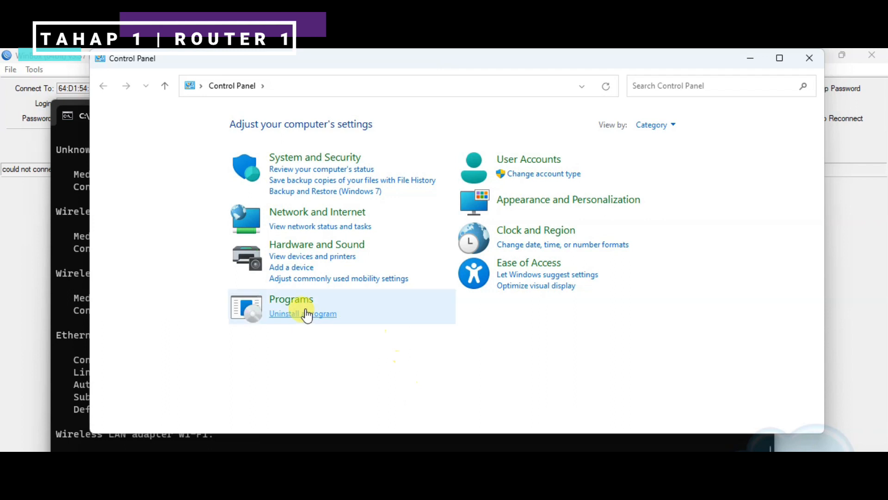
click(298, 212)
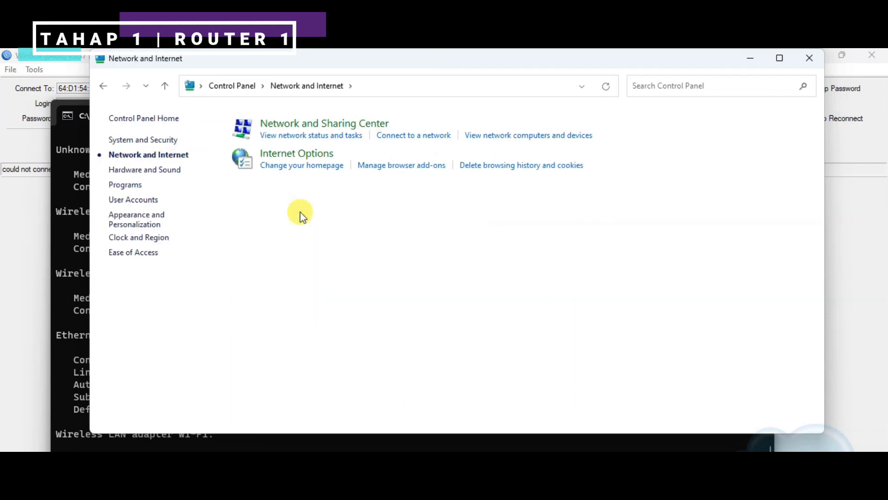
click(312, 131)
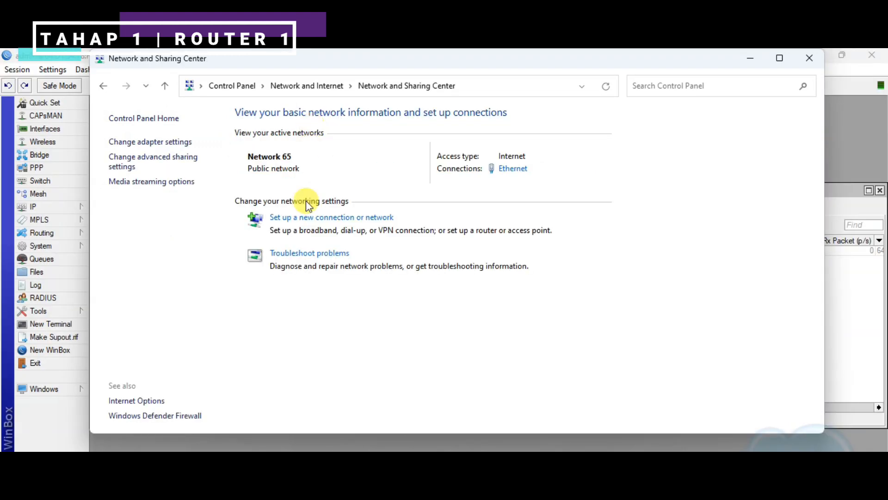
click(169, 142)
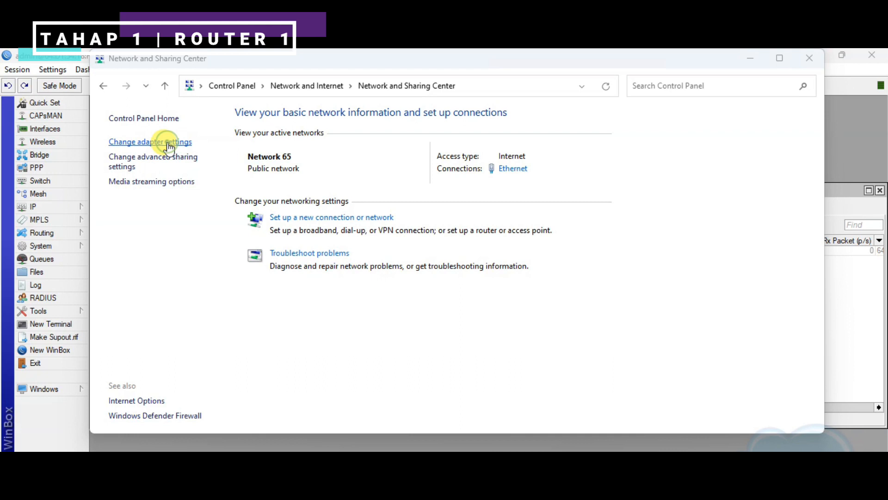
Check the Ethernet adapter's connection details for the DHCP-assigned IPv4 address, and put the details, status and adapter list windows away
double_click(174, 157)
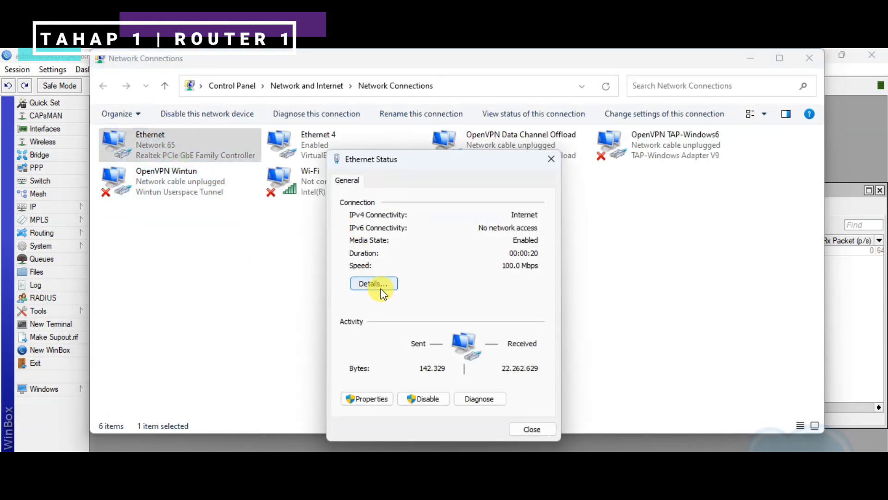
click(376, 285)
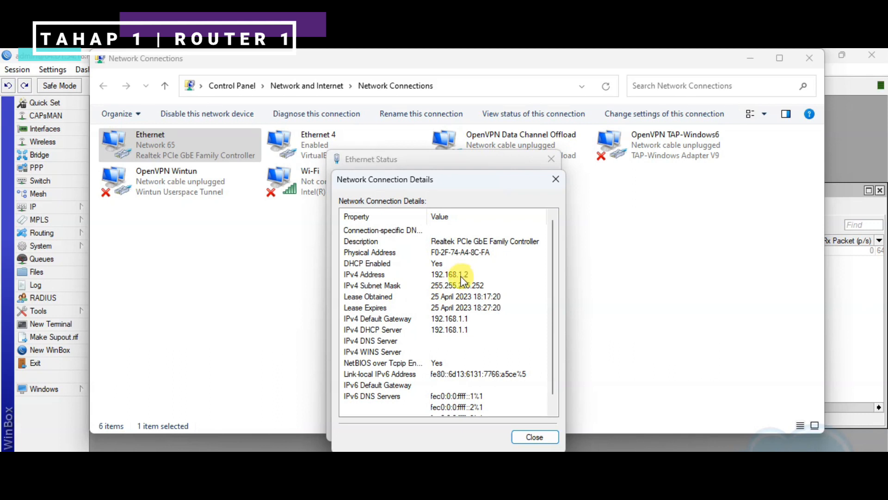
click(541, 435)
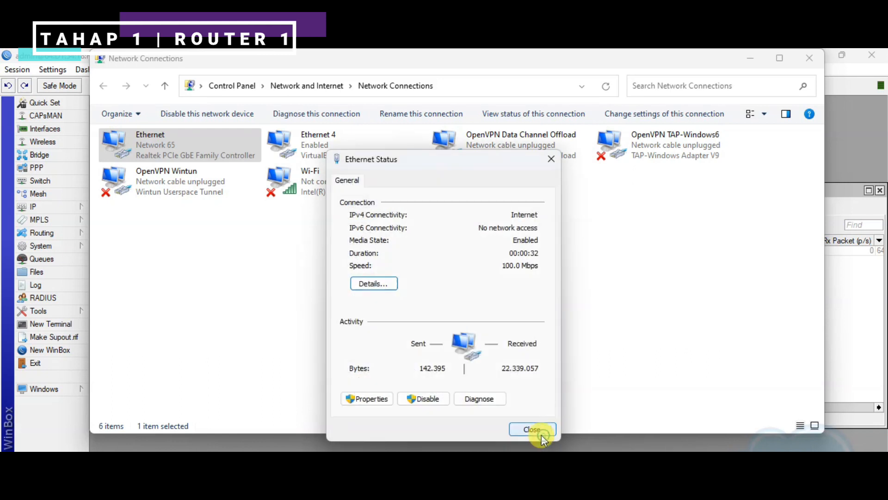
click(533, 429)
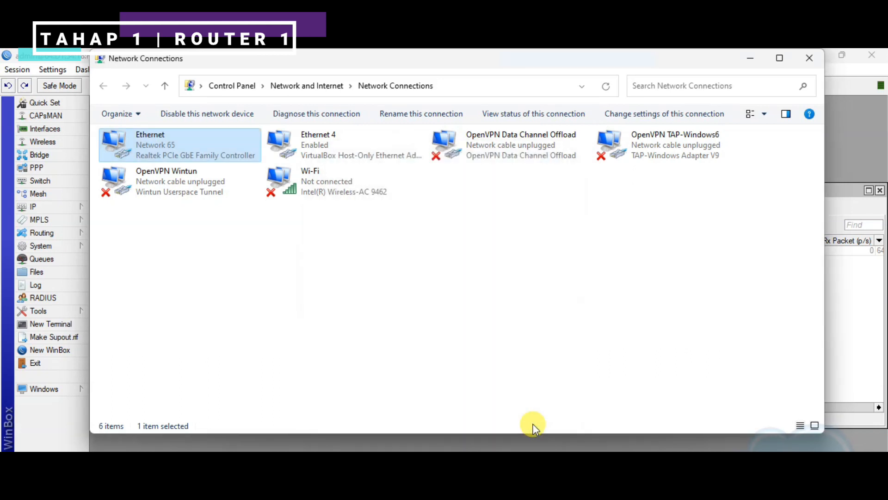
click(758, 60)
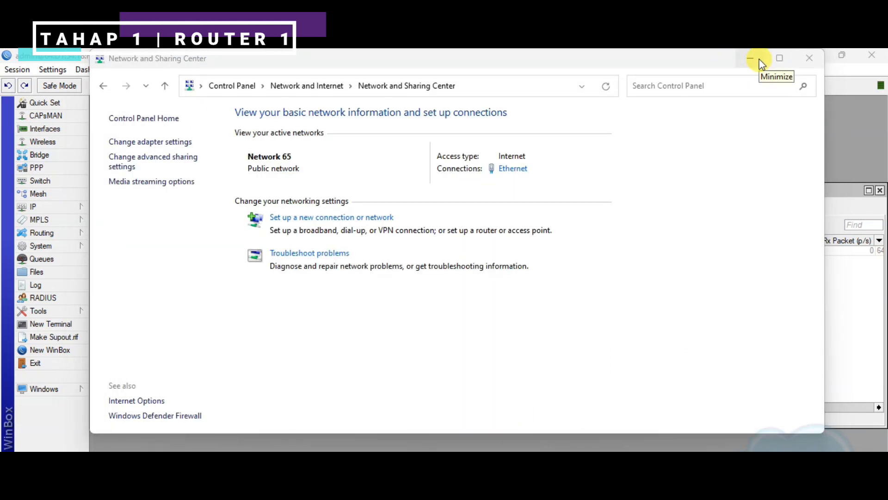
Run ipconfig in a new Command Prompt and check the Ethernet adapter's IPv4 address, subnet mask and default gateway
key(alt+Tab)
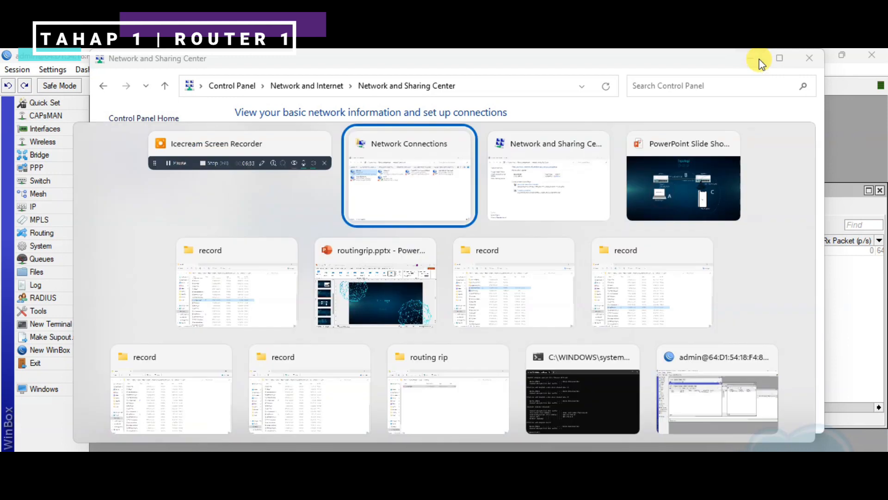
click(482, 249)
key(super)
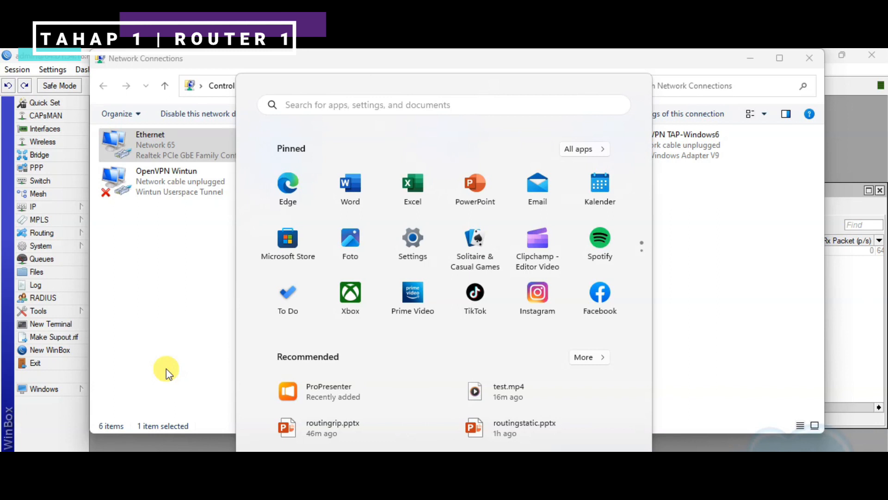
key(super+r)
key(Return)
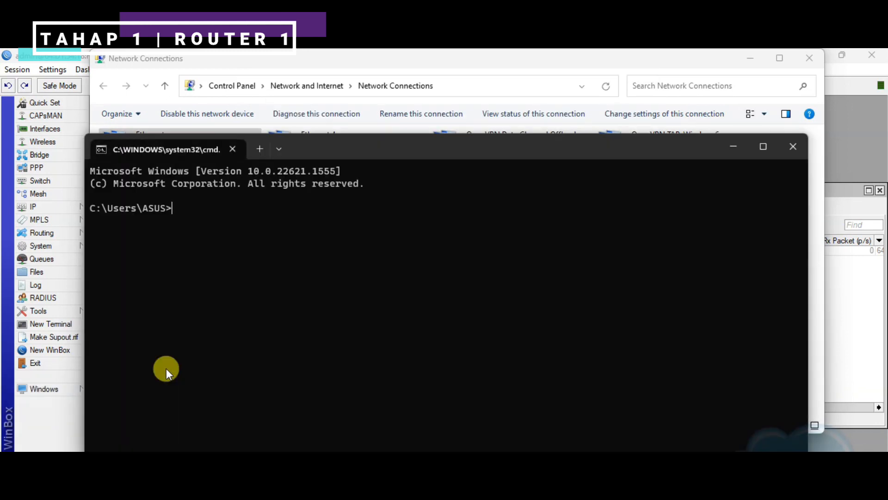
text(ipconfig)
key(Return)
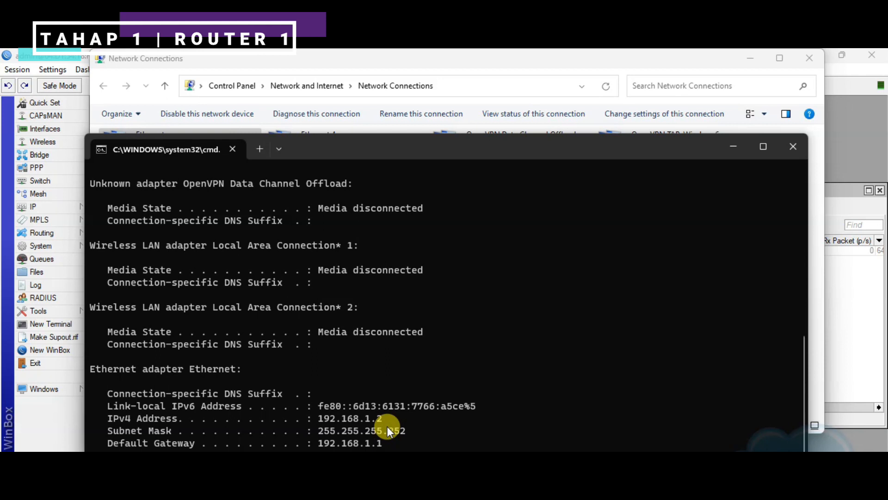
drag(456, 149, 458, 102)
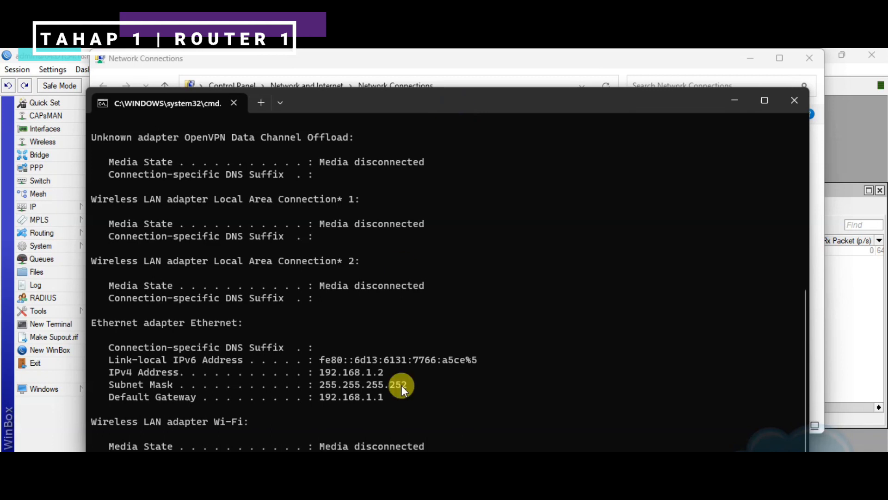
Compare the assigned address with Computer 1's IP address on the PowerPoint topology slide, and leave the slide
key(alt+Tab)
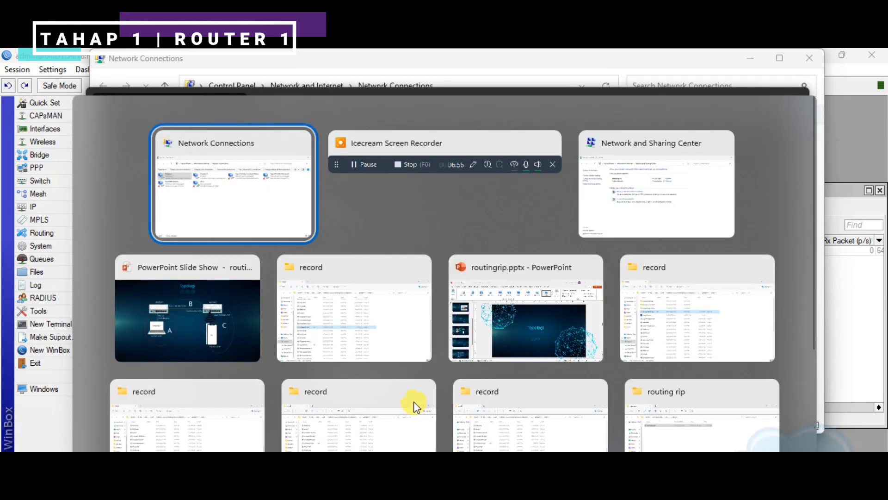
click(208, 311)
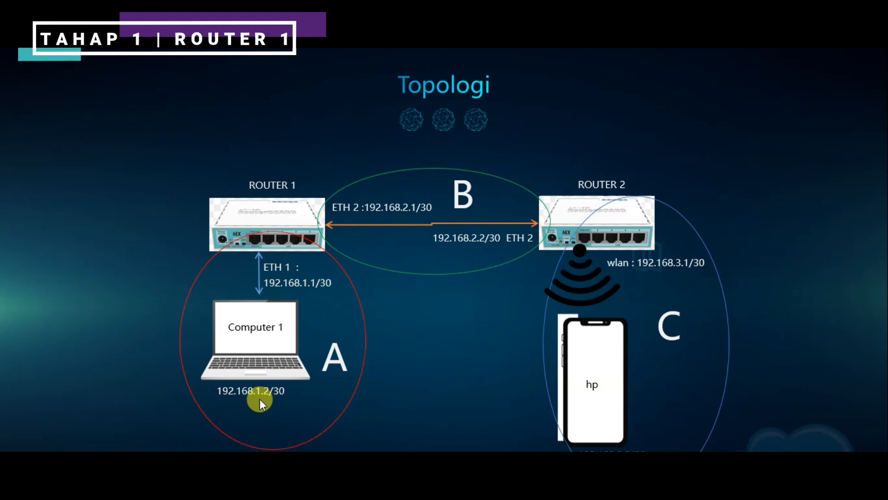
key(alt+Tab)
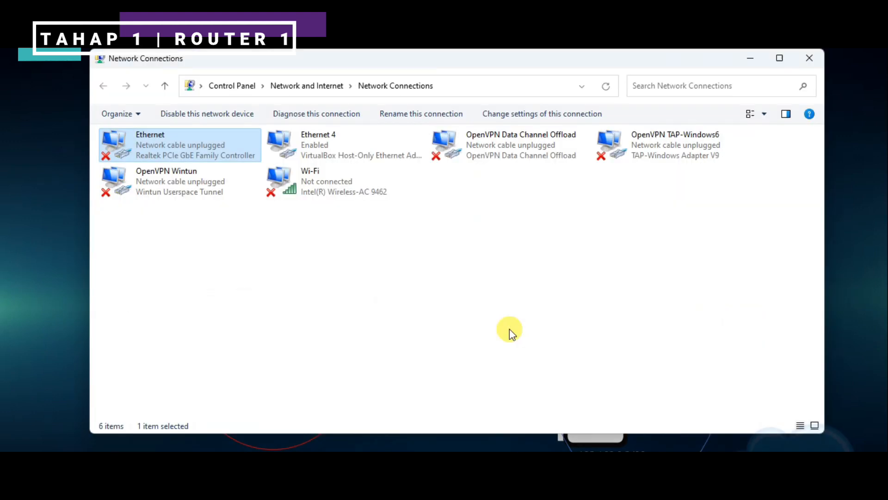
Return to the Command Prompt and ping the gateway 192.168.1.1 three times to test the connection to Router 1
key(super)
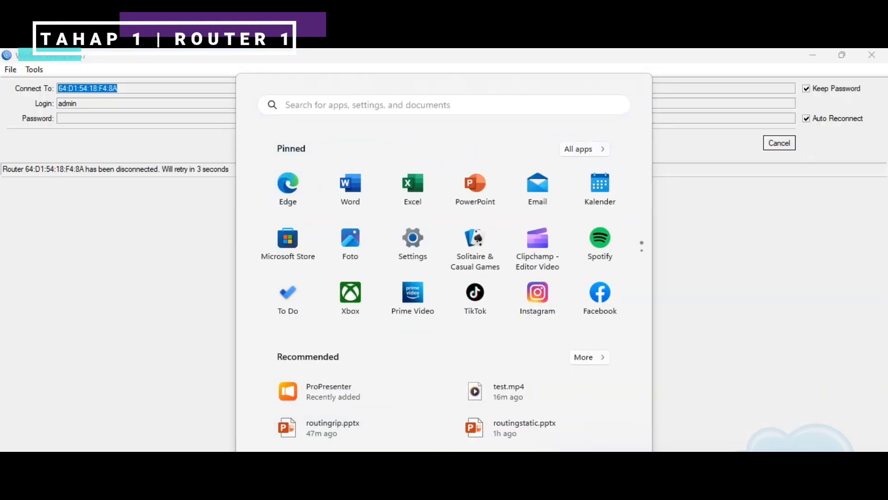
click(593, 472)
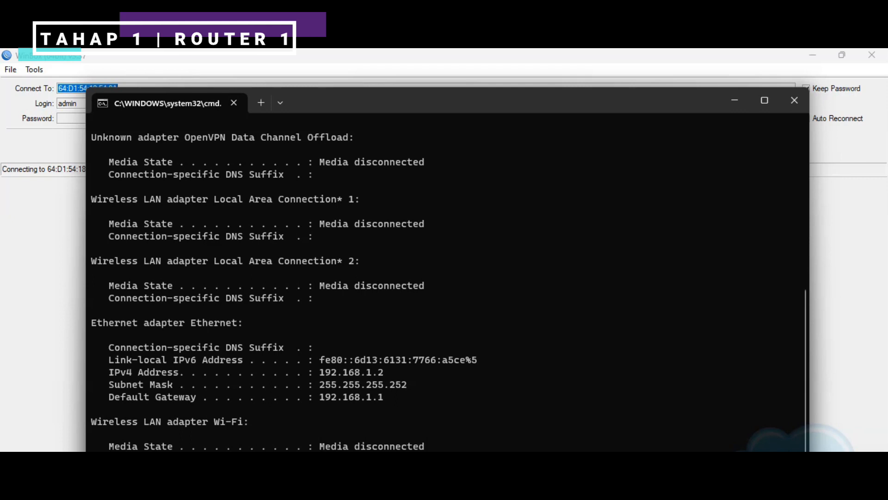
key(Return)
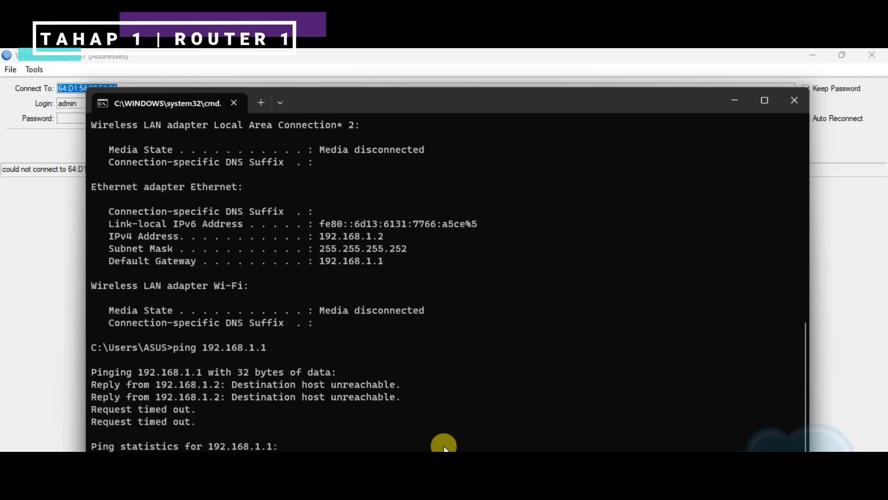
key(Up)
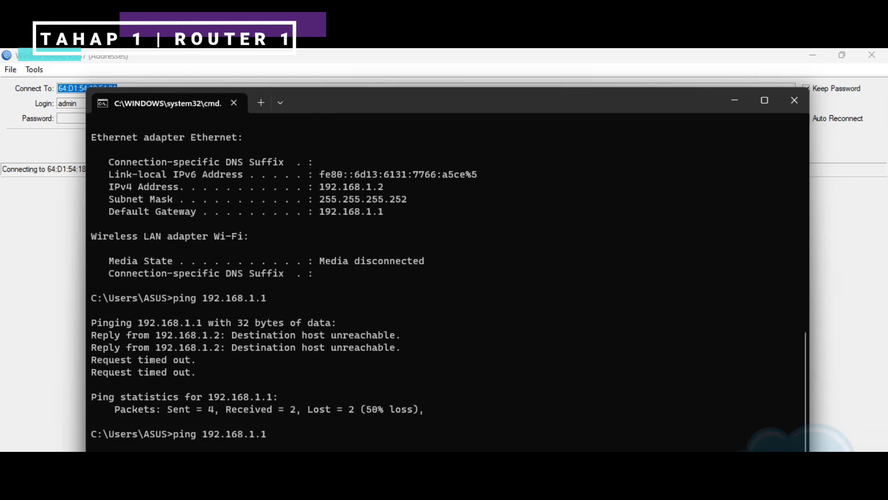
key(Return)
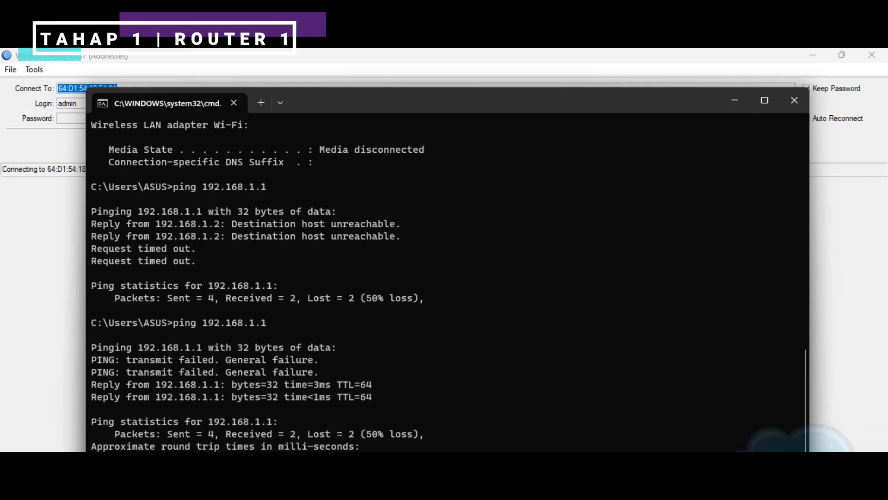
key(Up)
key(Return)
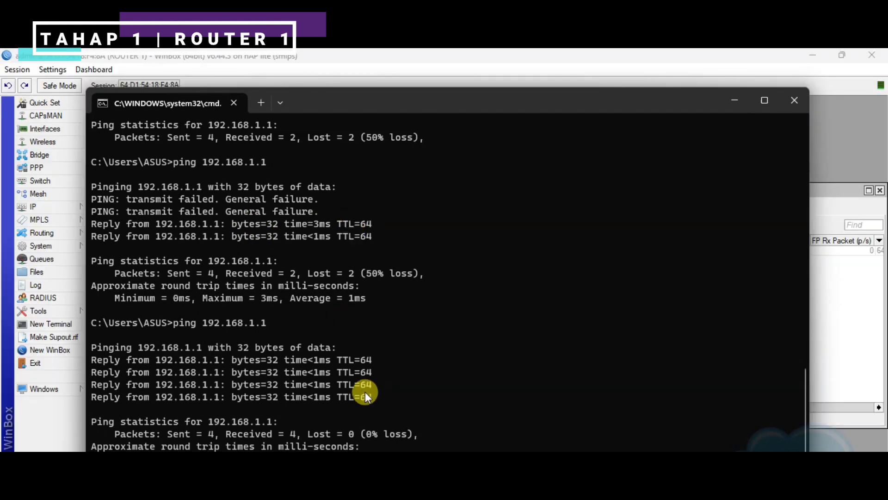
Ping the gateway 192.168.1.1 once more, and switch to PowerPoint to review the Konfigurasi slides
key(Up)
key(Return)
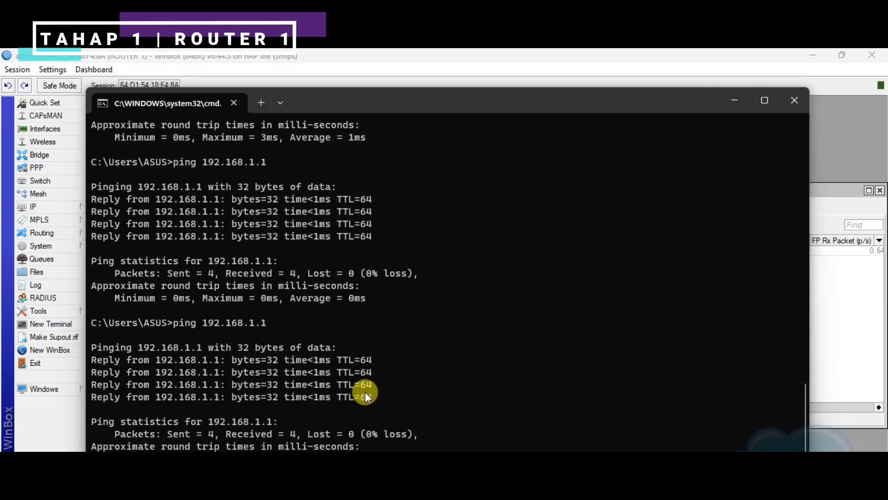
key(alt+Tab)
key(alt+Tab)
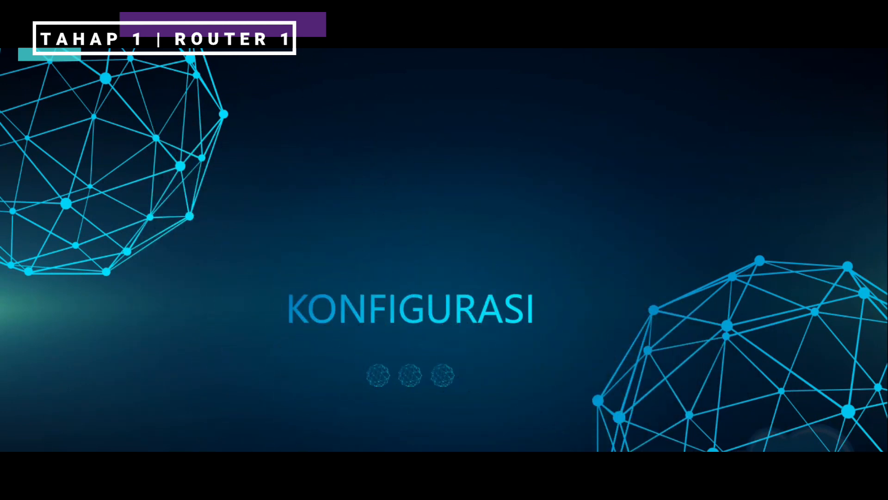
click(299, 370)
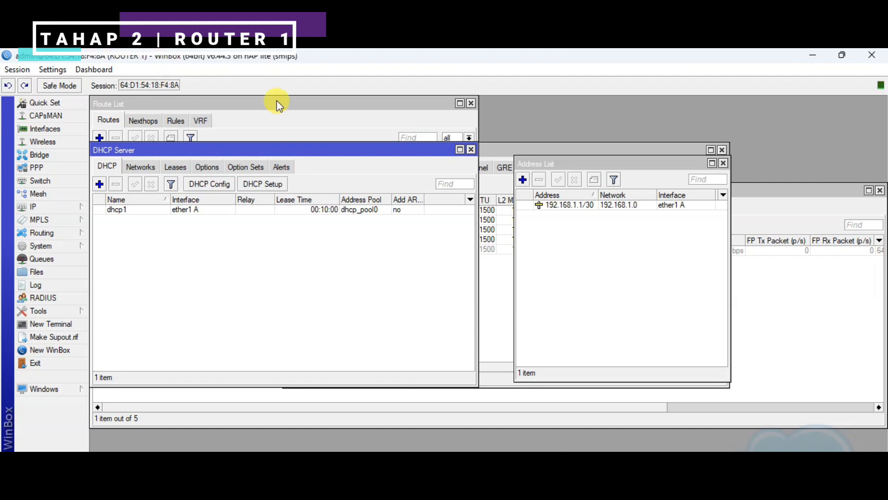
Bring up Router 1's IP address list, place it beside the DHCP Server window, and start a new address entry
click(560, 245)
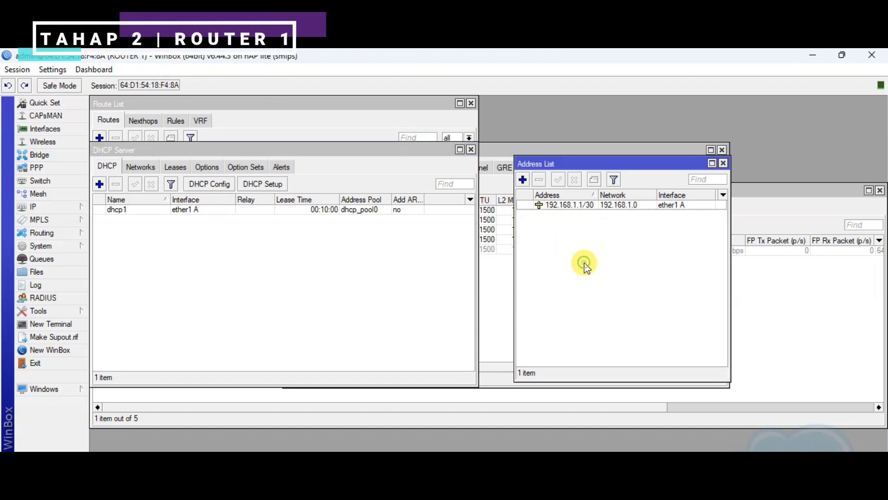
click(49, 207)
click(111, 233)
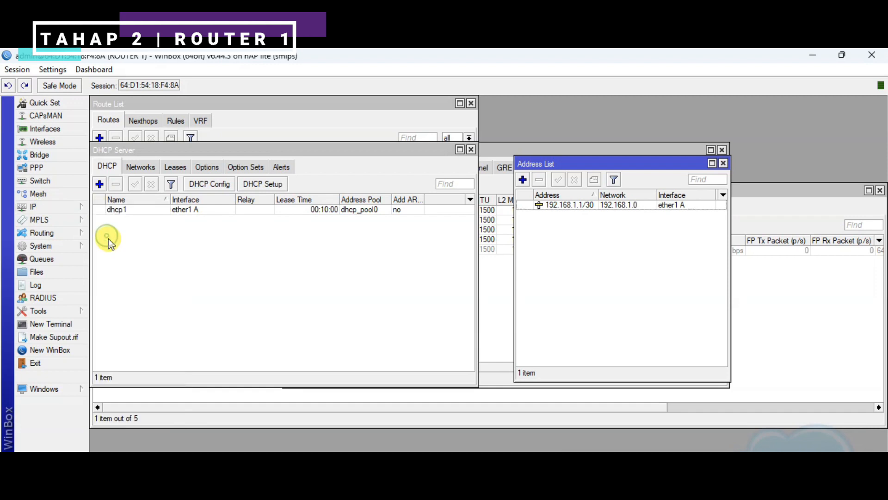
drag(585, 162, 555, 164)
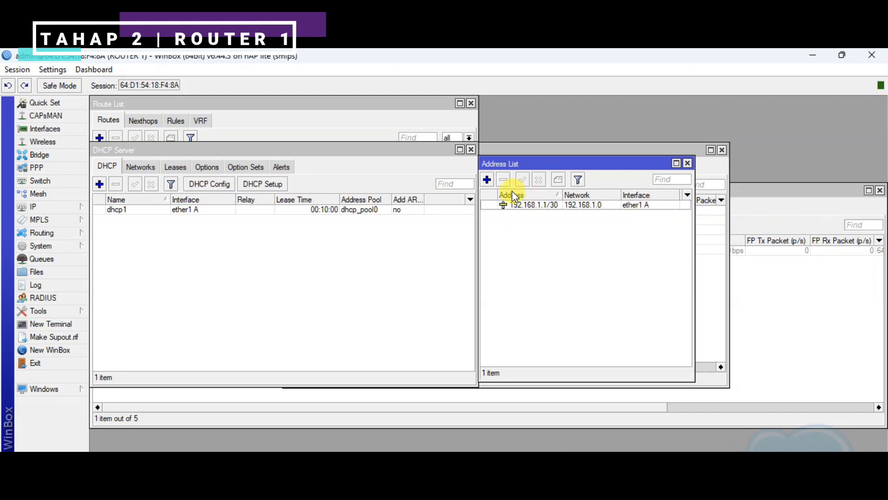
click(486, 179)
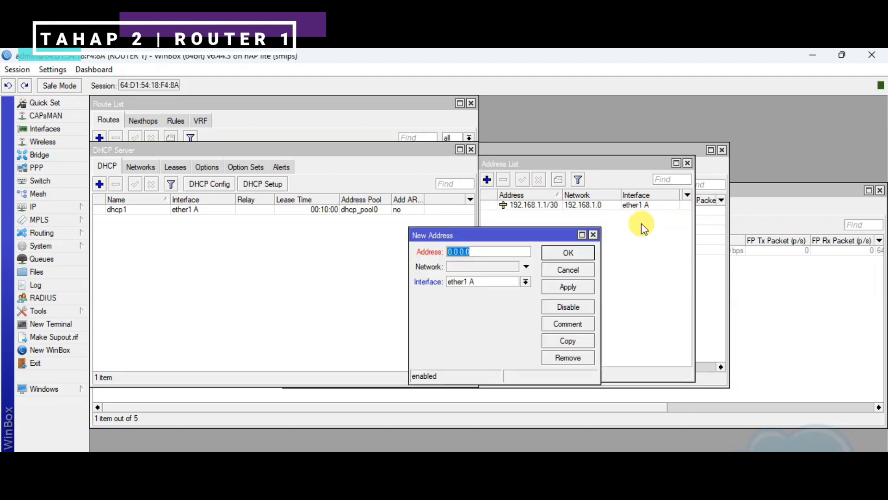
Look up Router 1's ETH 2 address for network B on the PowerPoint topology slide, and return to WinBox
key(alt+Tab)
key(alt+Tab)
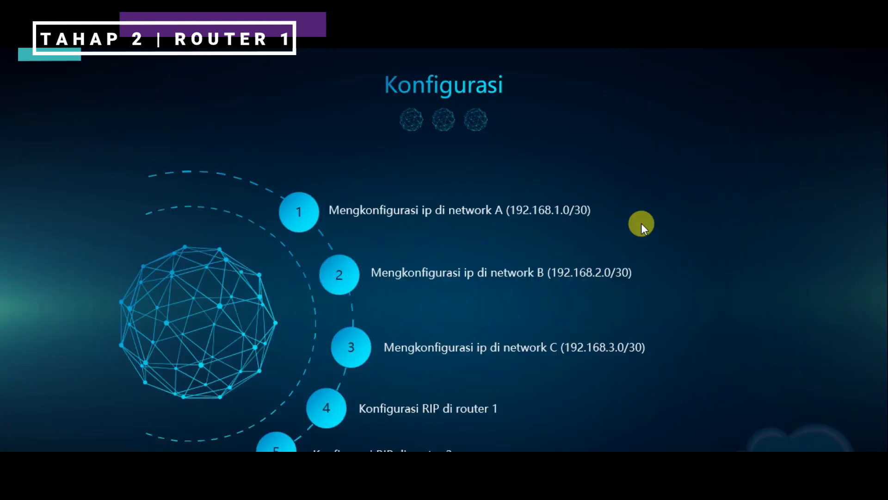
click(487, 200)
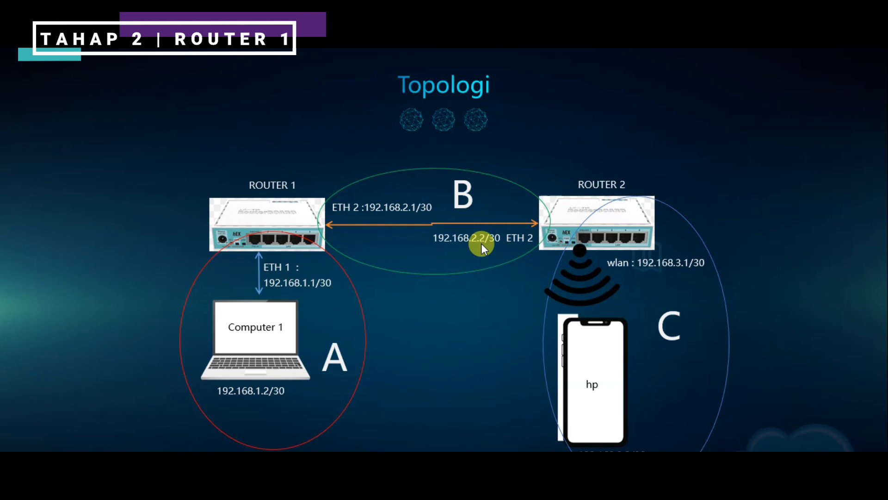
key(alt+Tab)
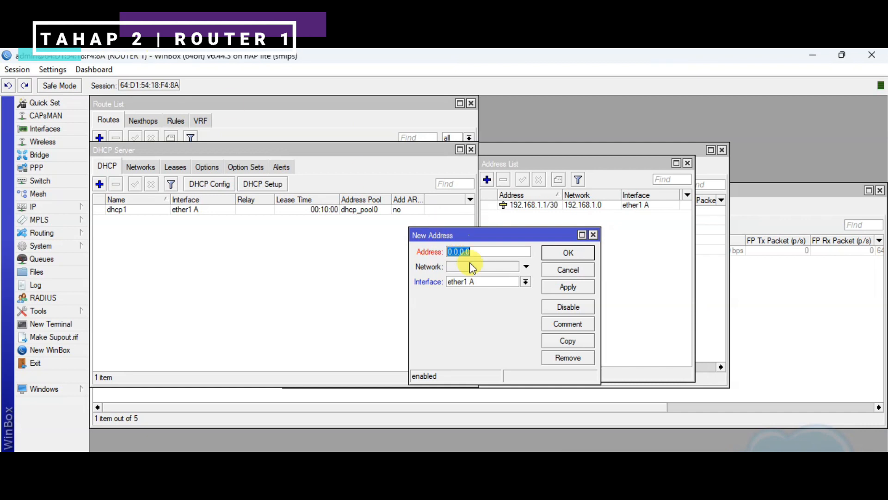
Assign the address 192.168.2.1/30 to interface ether2 B and save the new entry
text(192.168.2.1)
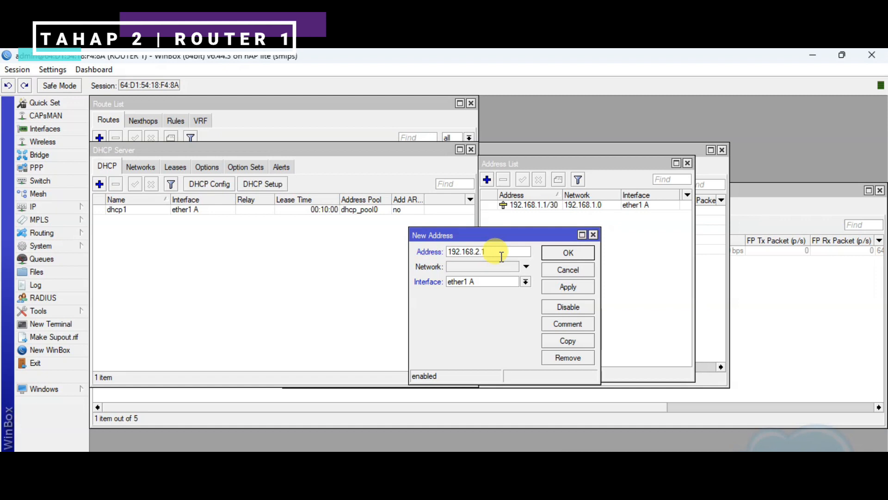
text(/30)
click(487, 282)
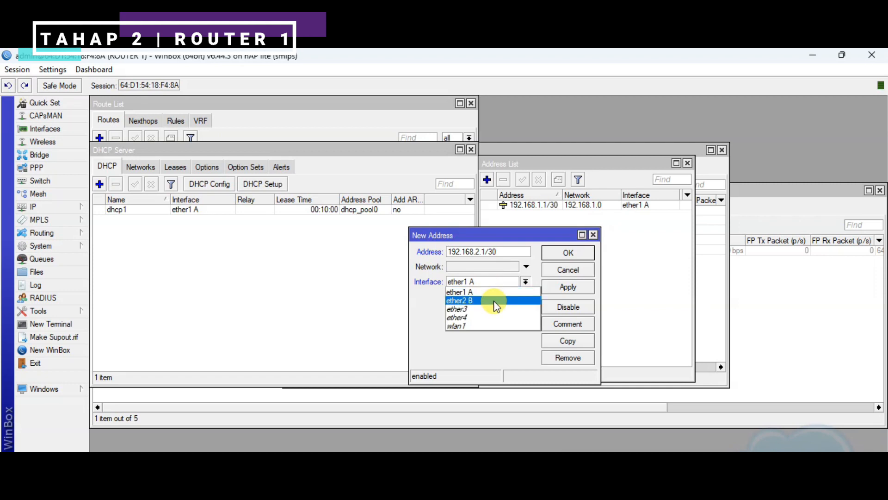
click(496, 303)
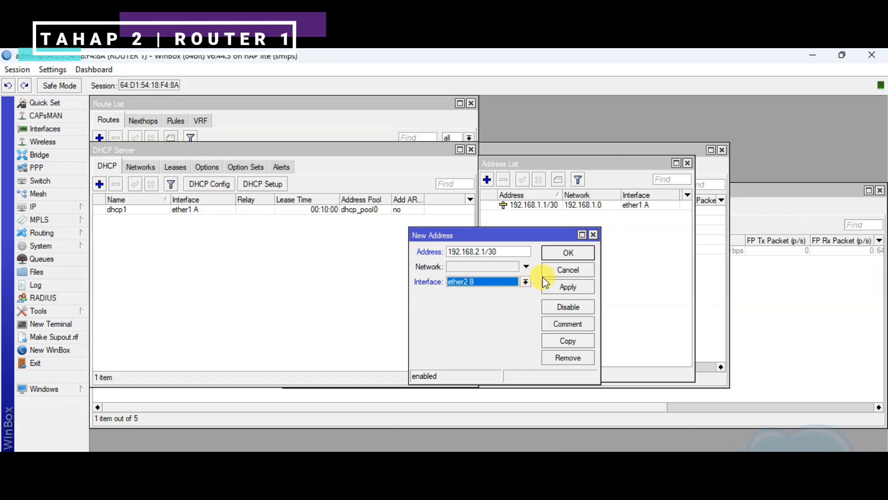
click(563, 294)
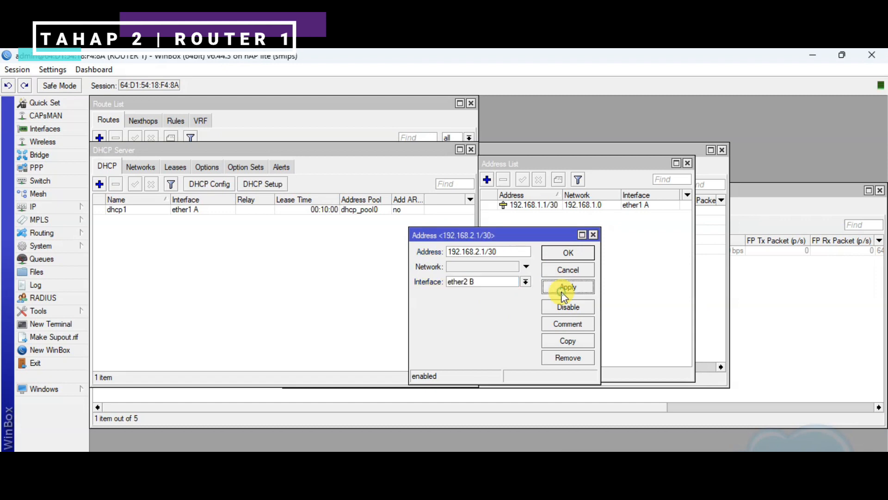
click(570, 253)
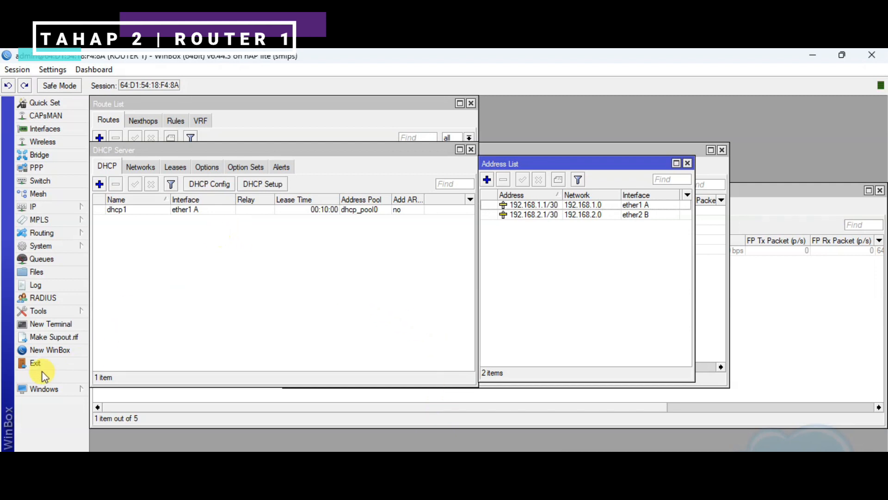
Cancel the reconnection to Router 1 and connect to the neighboring MikroTik 64:D1:54:18:A3:34 with the admin login
click(40, 349)
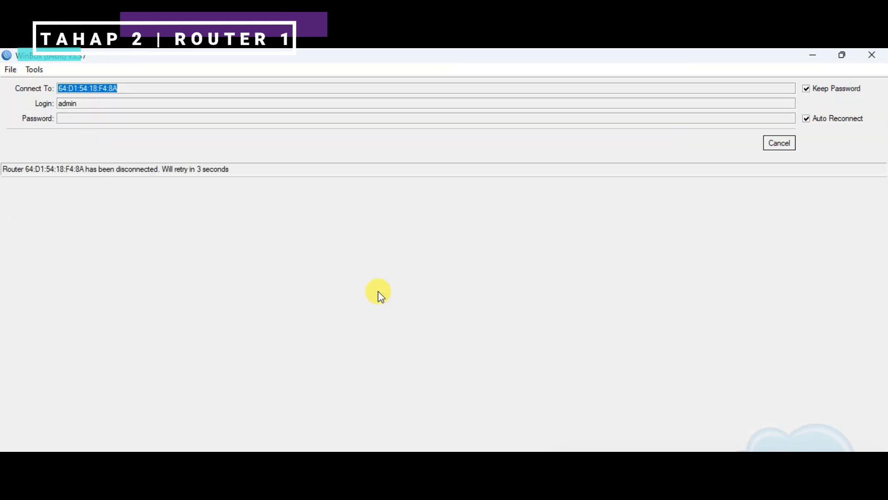
click(779, 143)
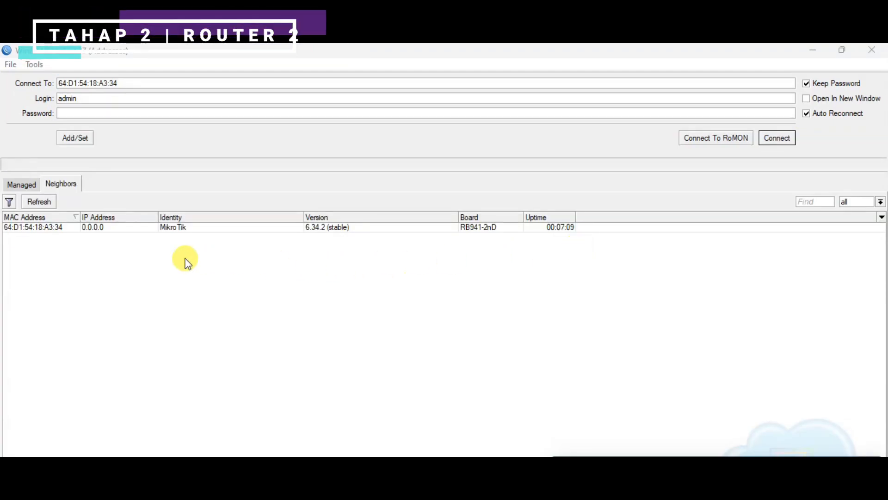
click(53, 230)
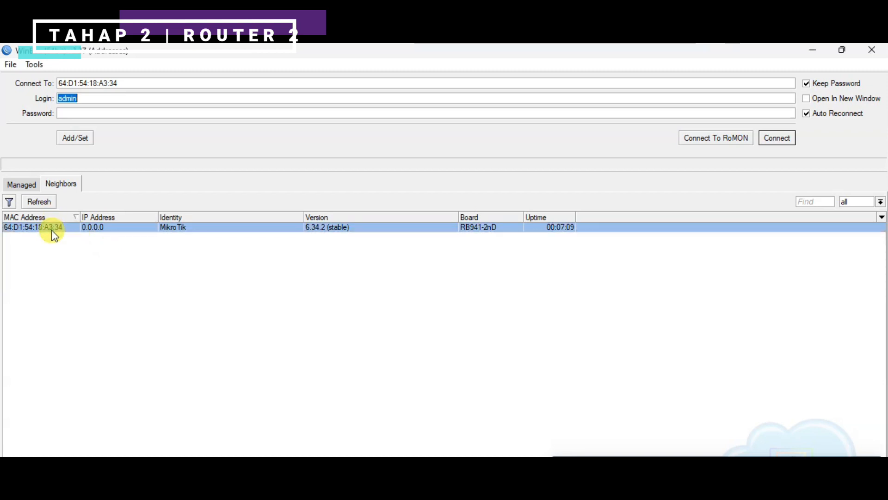
click(788, 140)
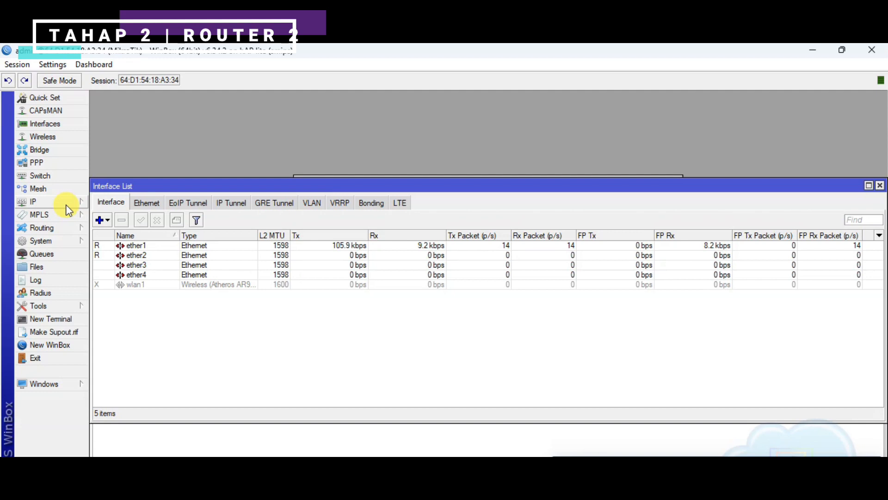
Set the system identity of the connected MikroTik to "router 2"
click(50, 241)
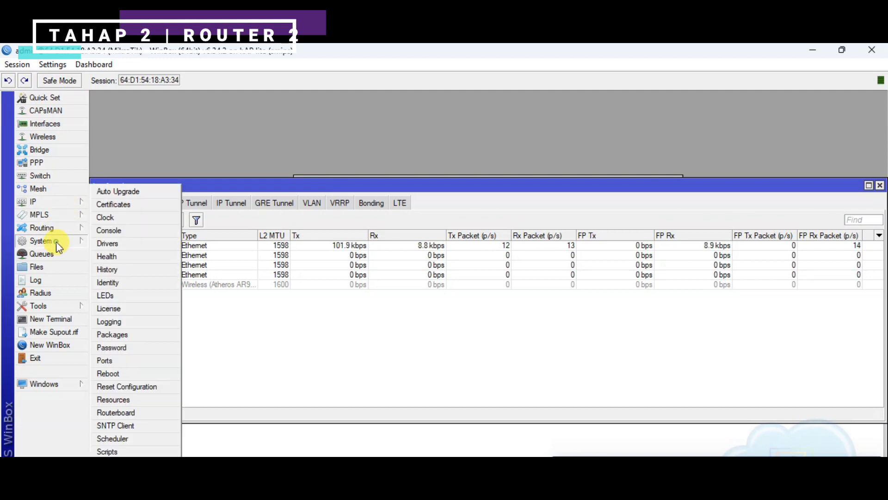
click(112, 283)
text(router 2)
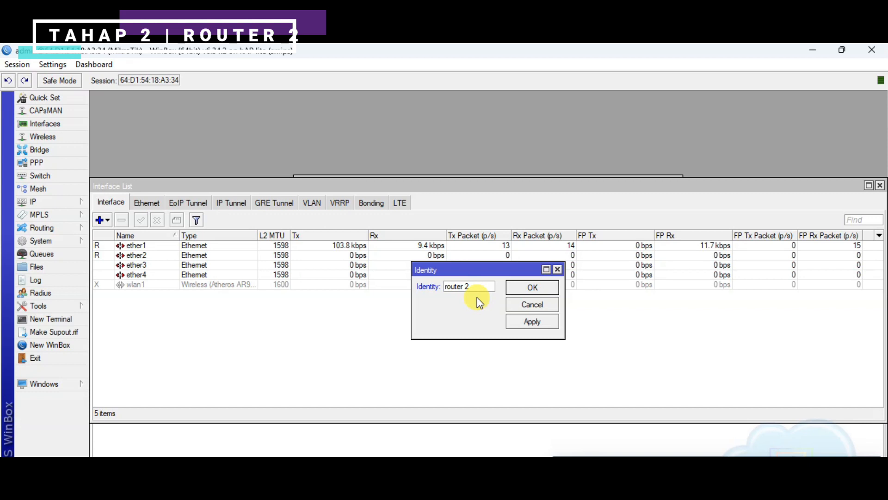
click(544, 322)
click(545, 288)
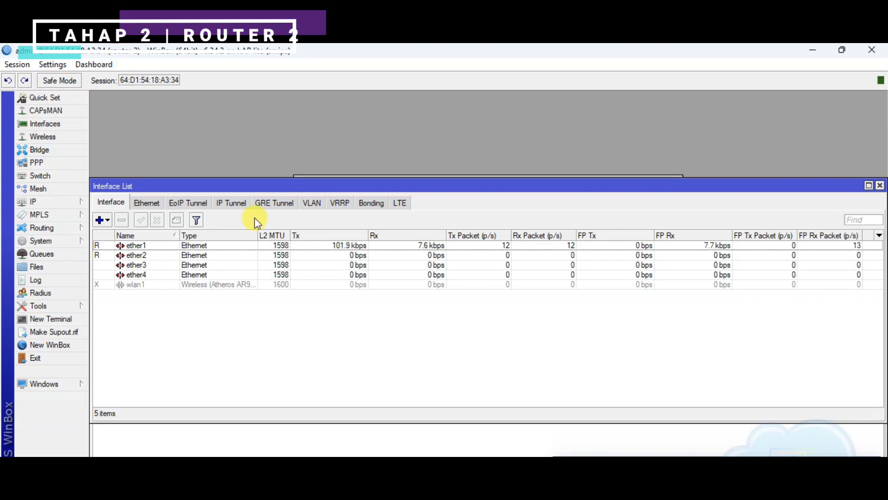
Rename the ether1 interface to "ether1 console" and save the change
click(139, 245)
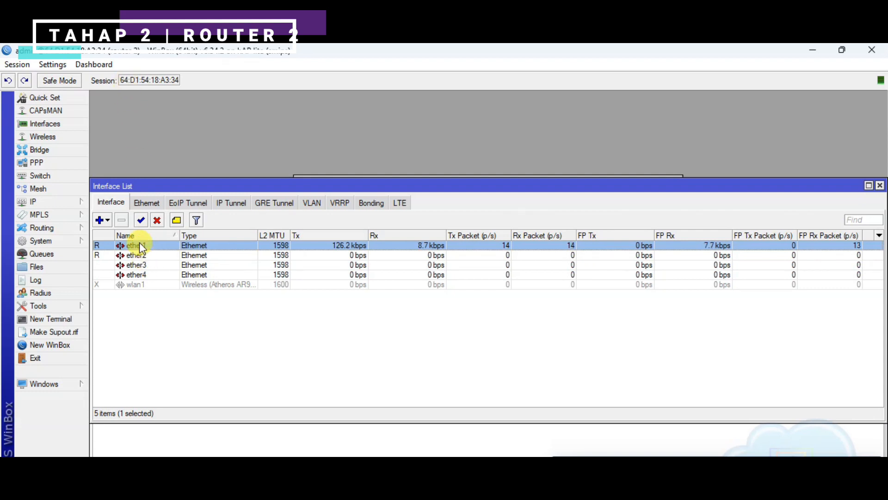
double_click(144, 247)
click(479, 198)
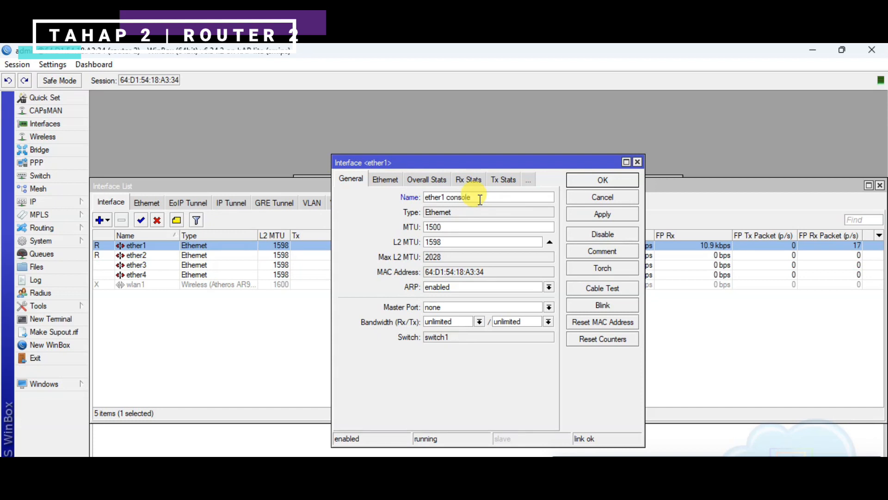
click(602, 214)
click(602, 179)
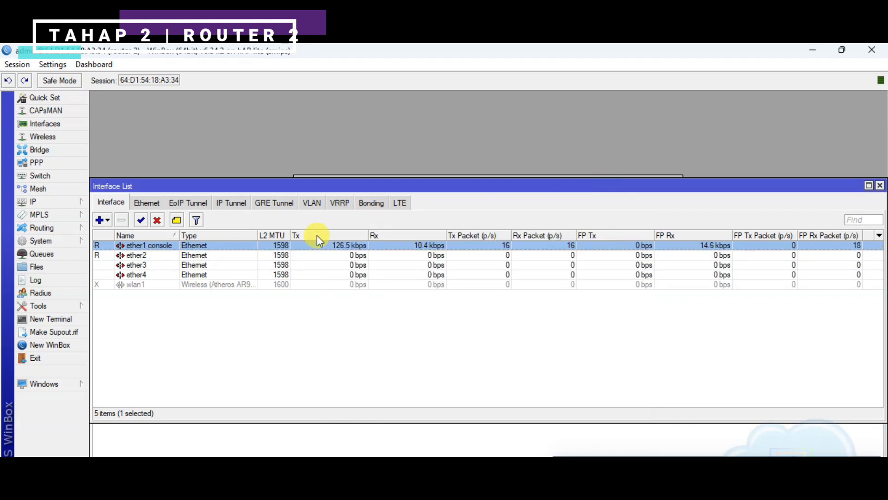
Rename the ether2 interface to "ether2 B" and save the change
click(157, 260)
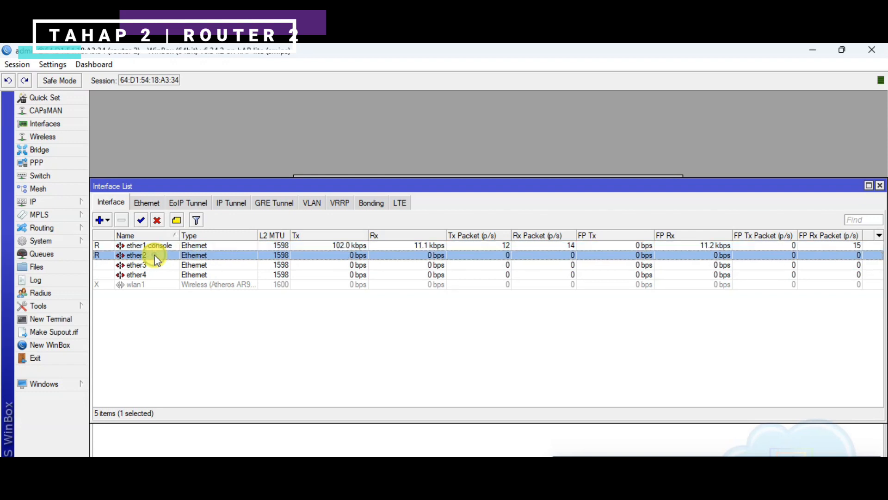
double_click(156, 259)
click(480, 197)
text(b)
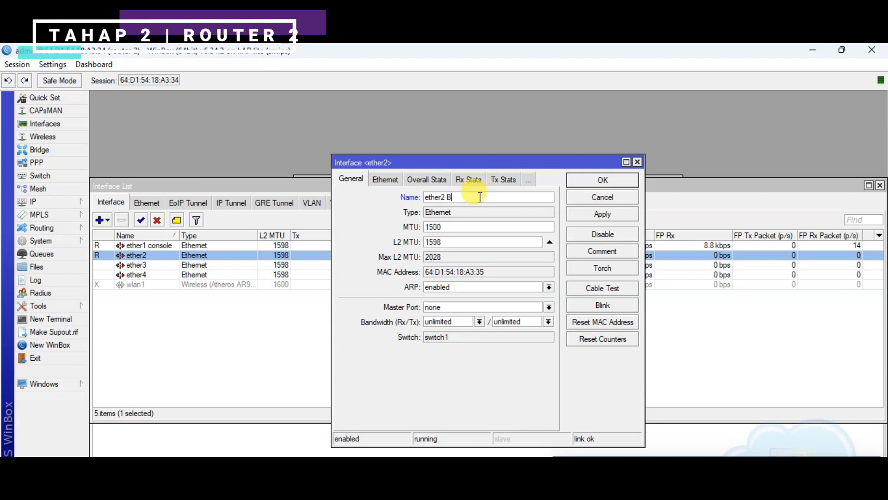
click(599, 215)
click(604, 182)
Enable the wlan1 wireless interface and rename it to "wlan1 C"
click(158, 288)
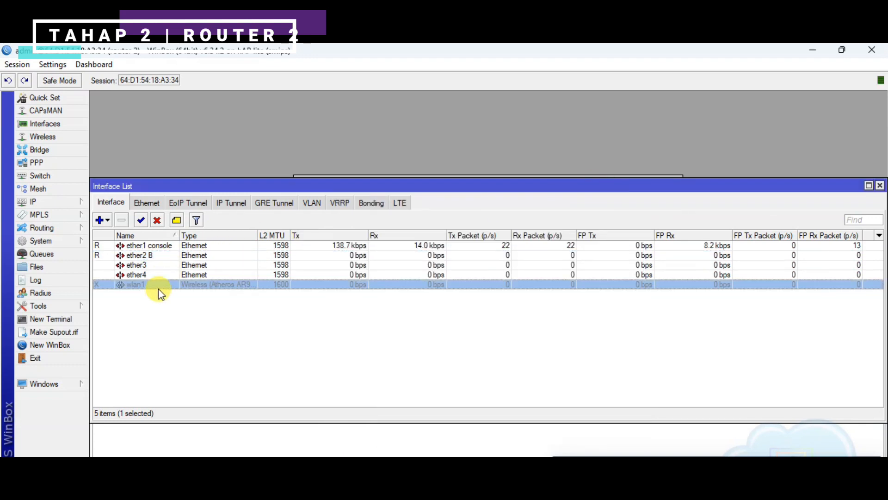
click(142, 220)
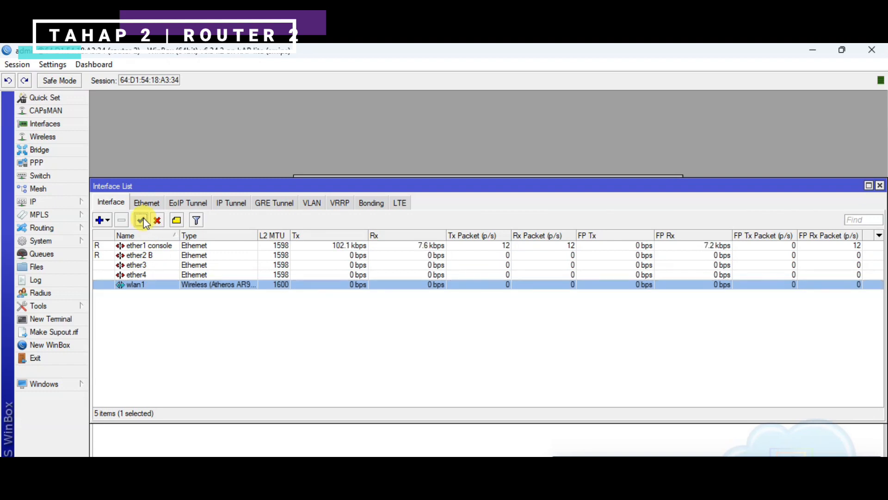
double_click(154, 286)
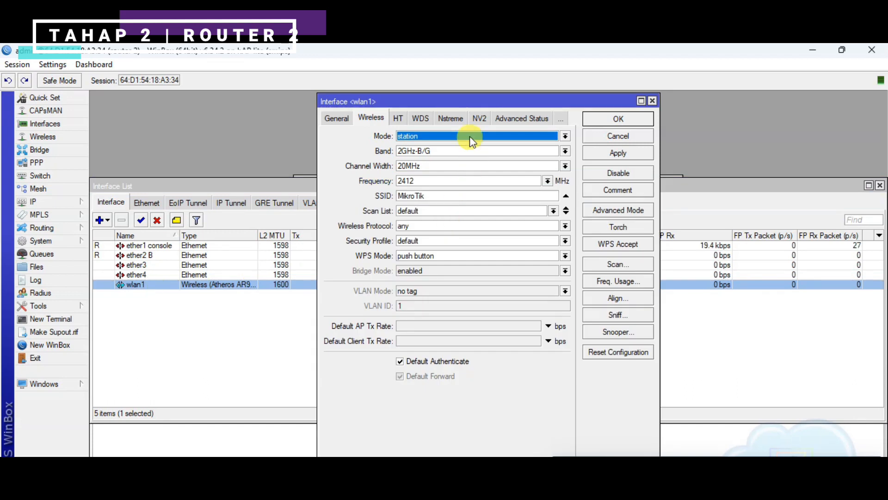
click(347, 116)
click(433, 135)
text(C)
click(644, 150)
click(616, 119)
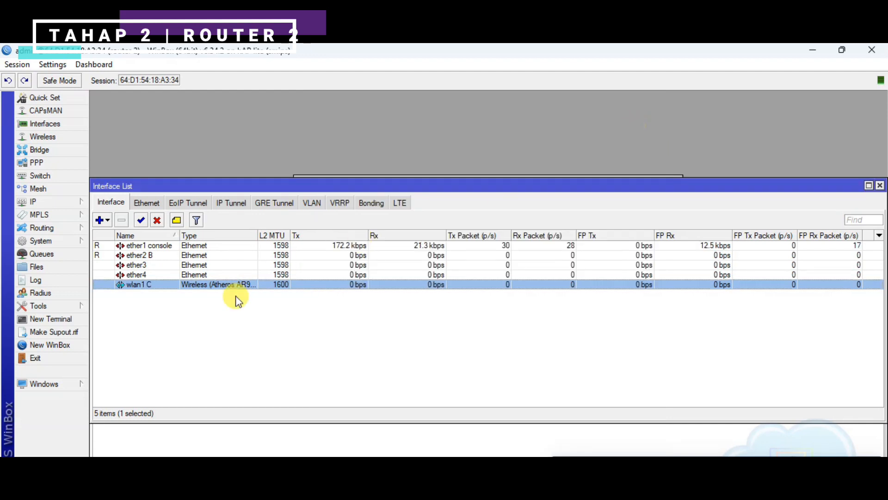
Add the IP address 192.168.2.2/30 to the ether2 B interface and save it
click(151, 309)
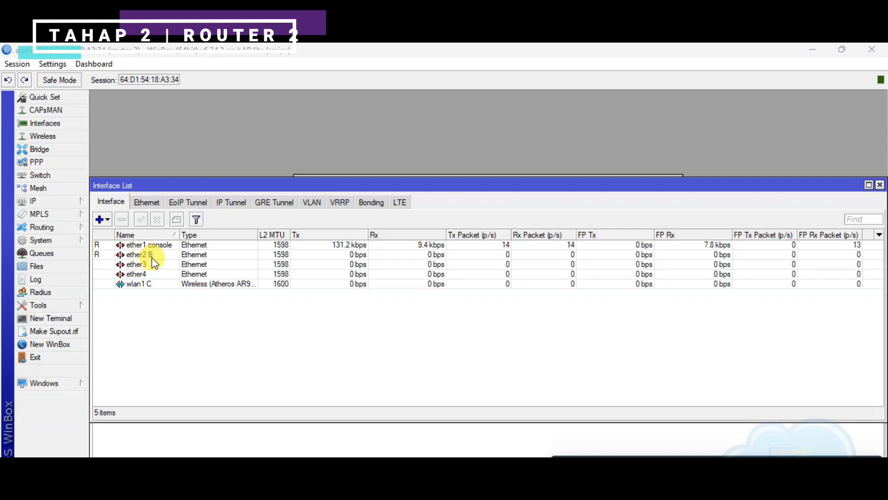
click(154, 288)
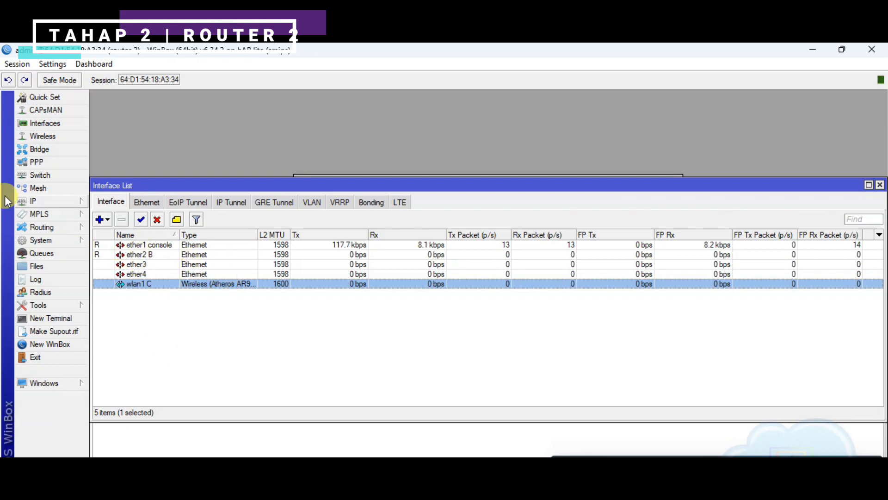
click(72, 202)
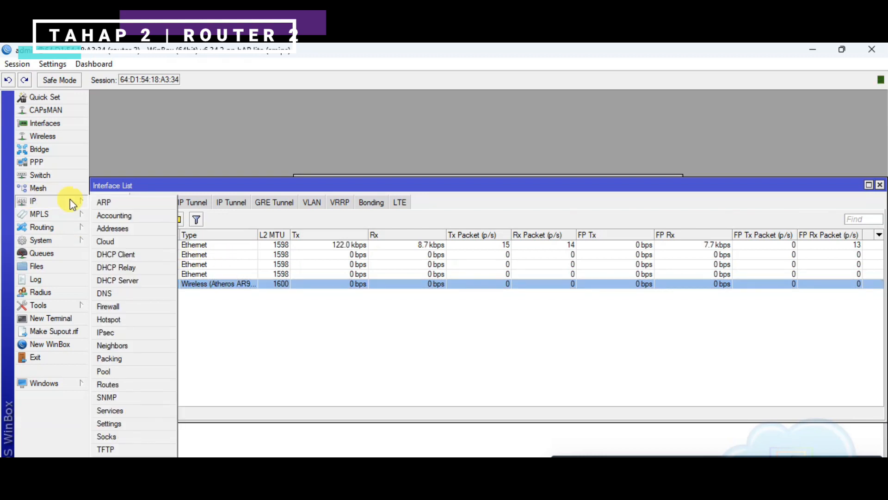
click(107, 229)
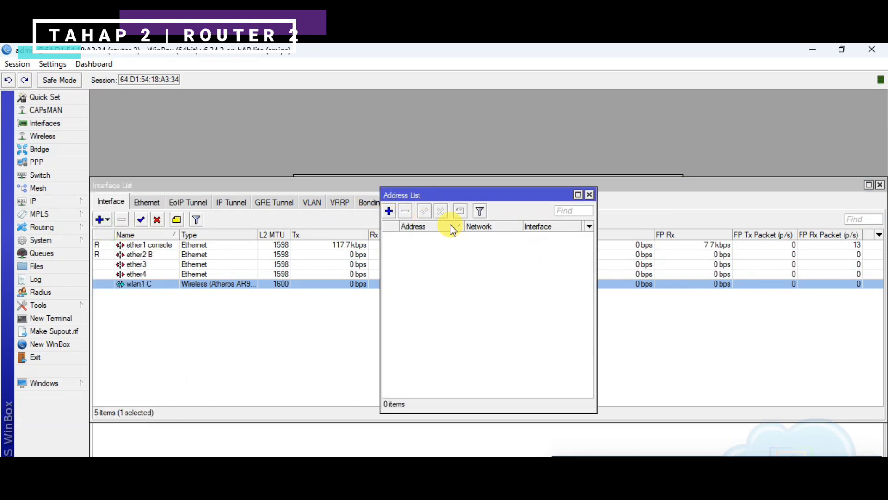
click(389, 211)
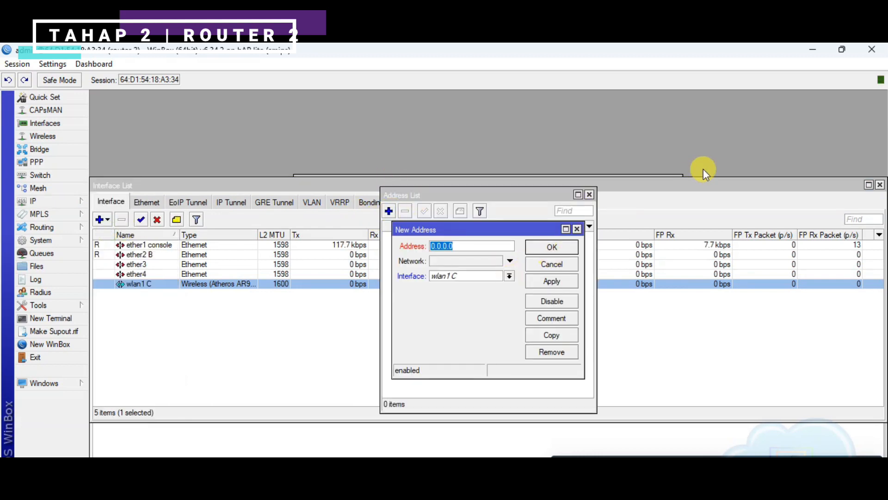
text(192.168.2.2)
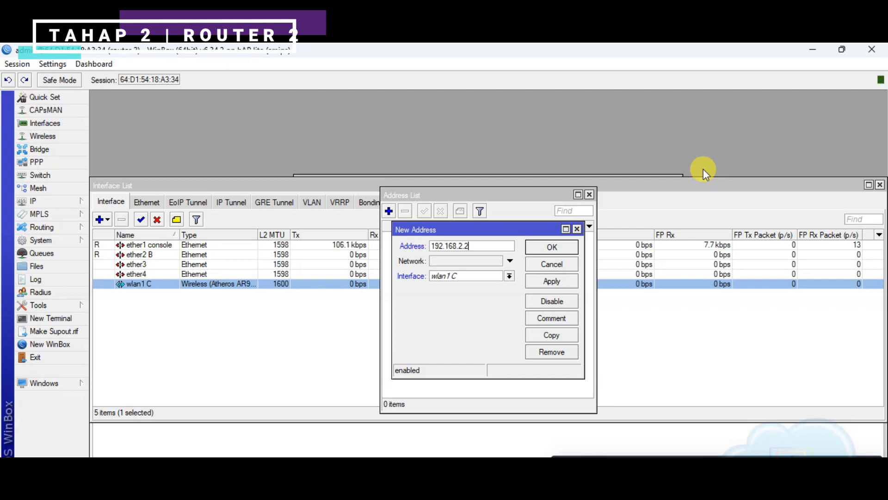
text(/30)
click(508, 275)
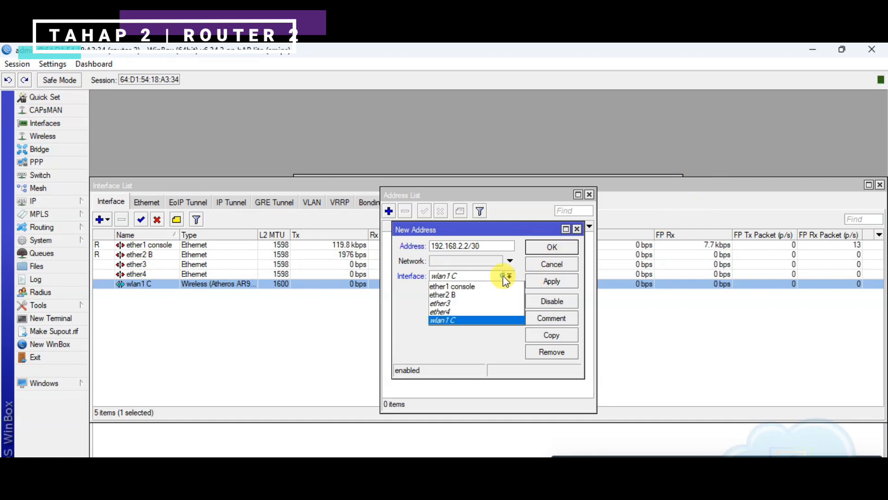
click(495, 296)
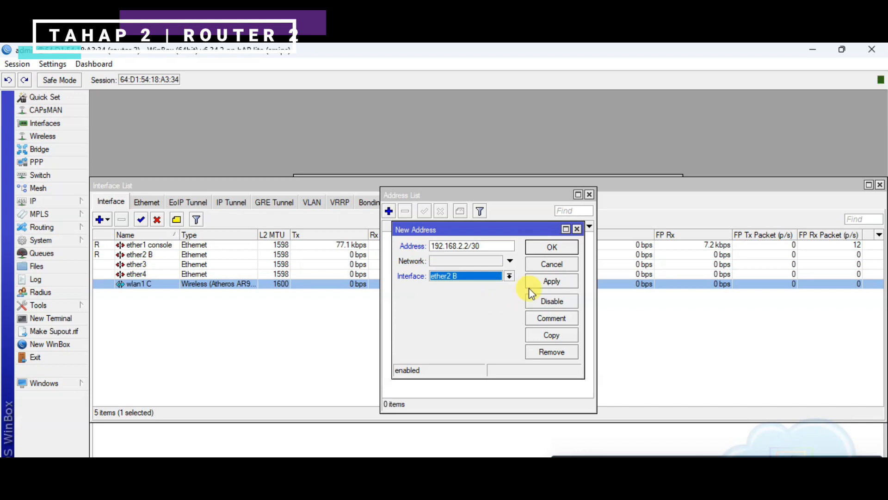
click(545, 283)
click(563, 246)
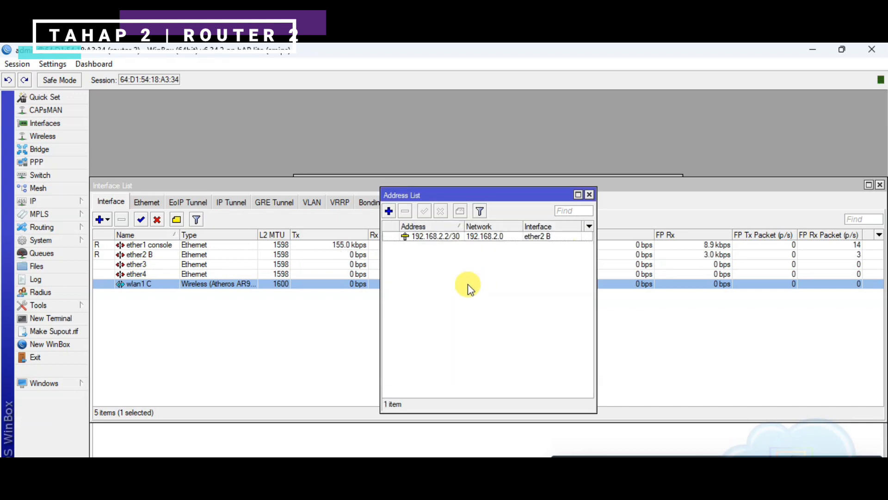
Ping Router 1 at 192.168.2.1 from a new terminal session on Router 2
click(52, 318)
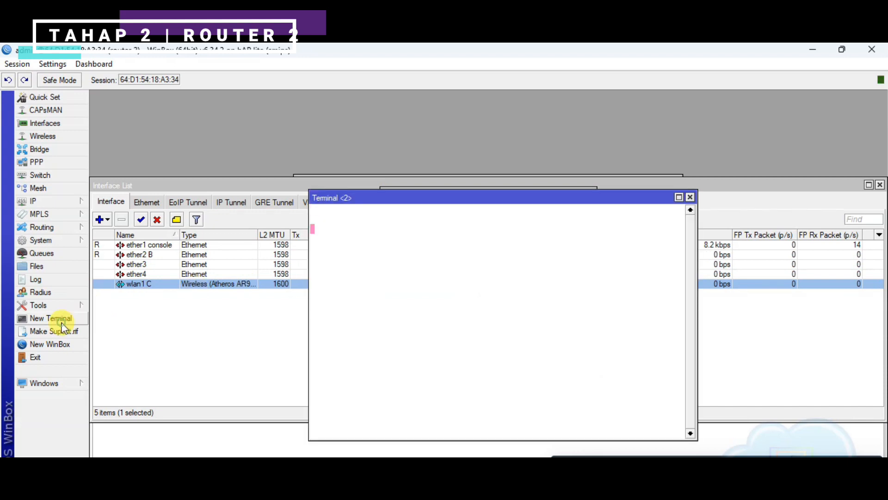
text(PING)
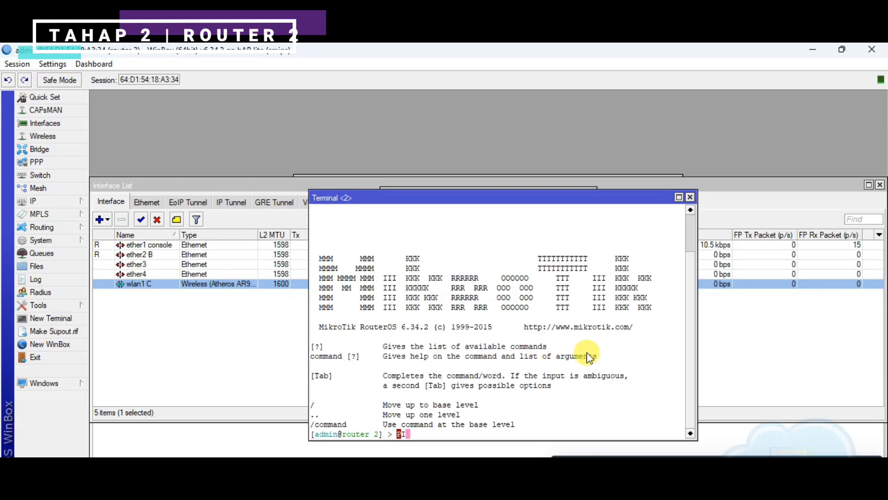
key(BackSpace)
key(BackSpace)
key(BackSpace)
key(BackSpace)
key(BackSpace)
text(ping 192.168.2.1)
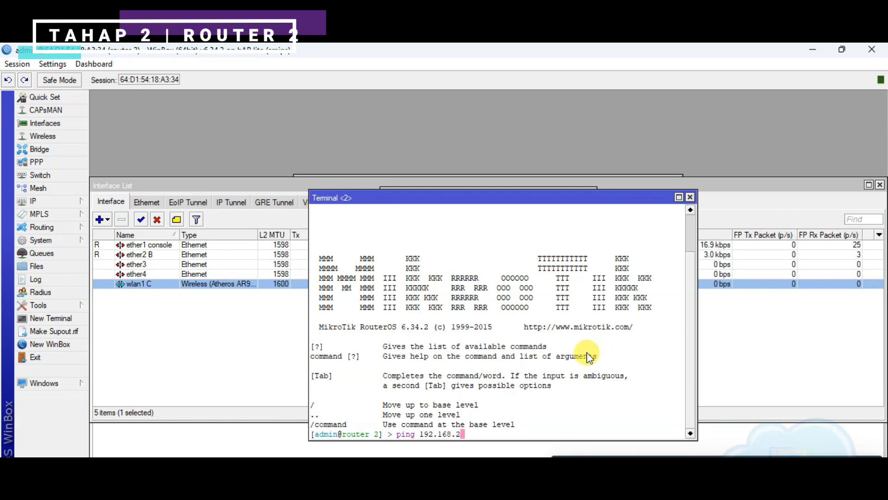
key(Return)
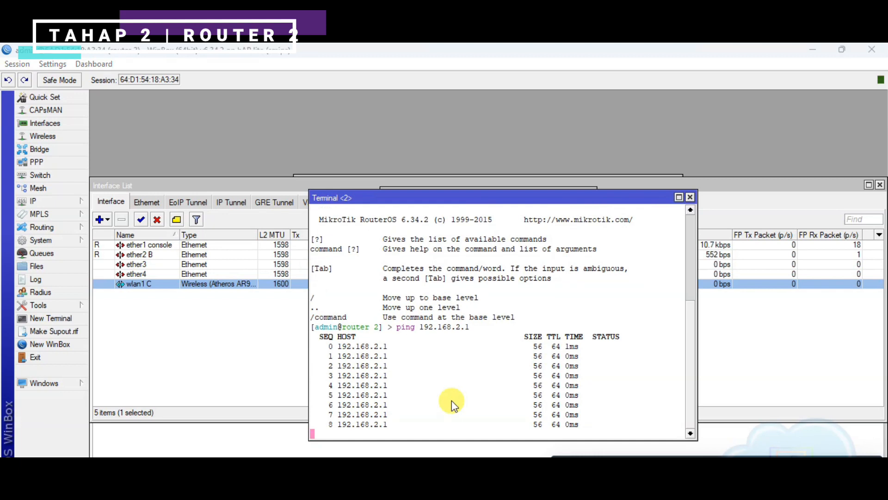
Review the topology diagram for Router 2's wireless network C and stop the running ping
key(alt+Tab)
key(alt+Tab)
key(alt+Tab)
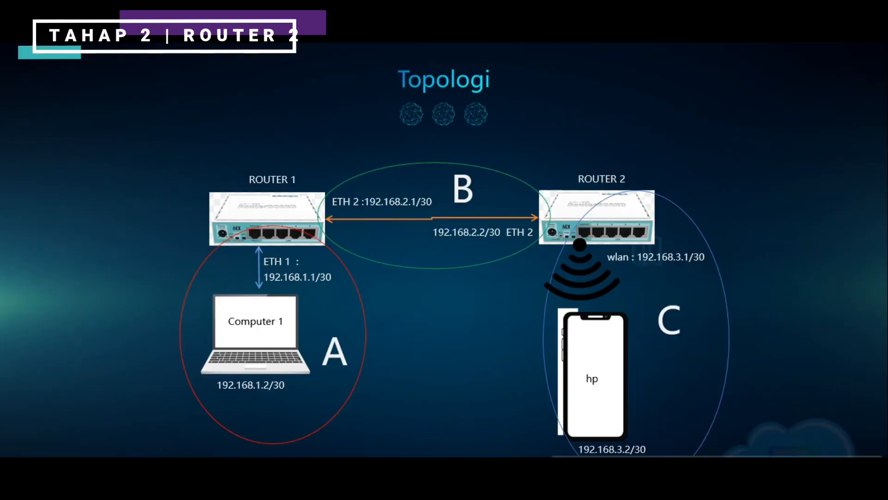
click(480, 345)
key(alt+Tab)
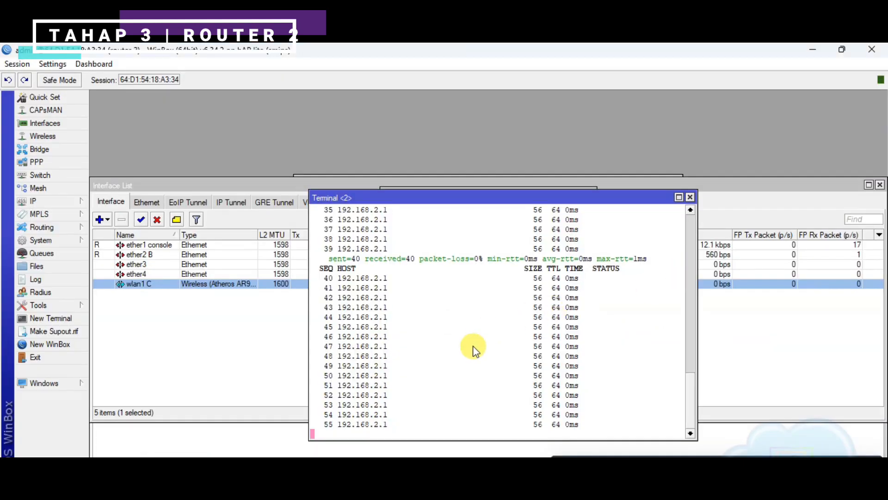
key(ctrl+c)
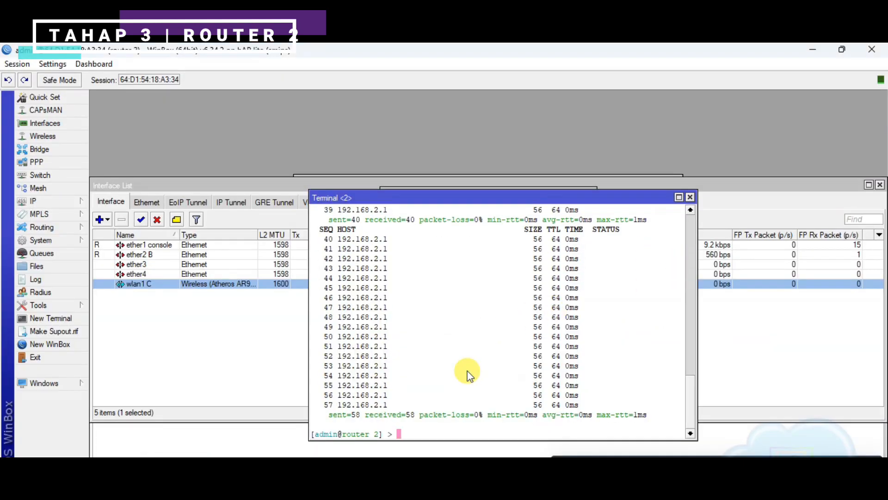
Set the wlan1 C wireless interface's mode to ap bridge and apply the change
click(222, 353)
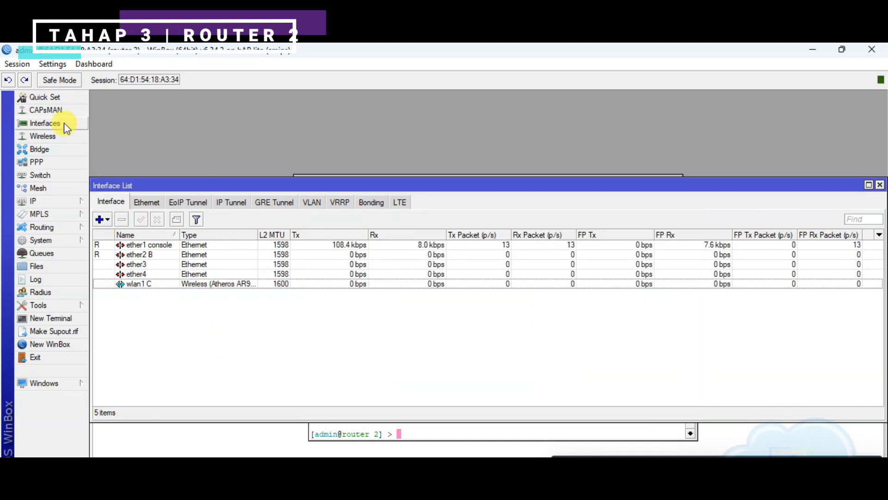
click(55, 141)
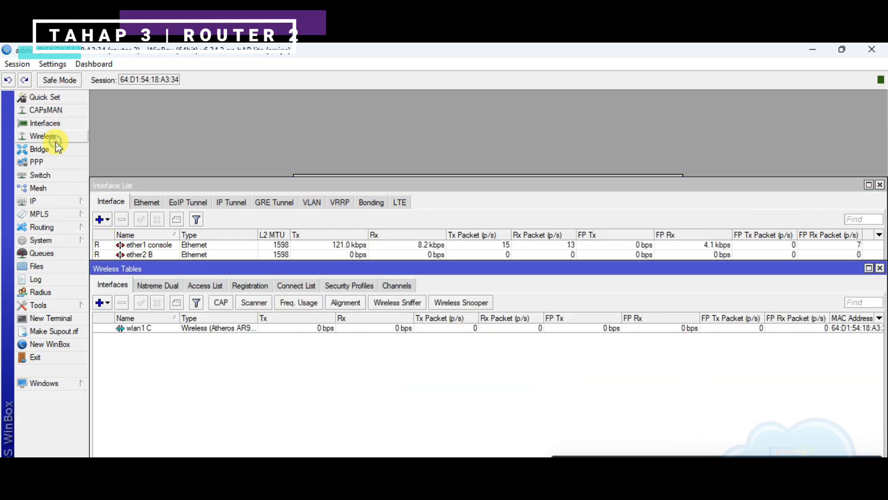
click(168, 330)
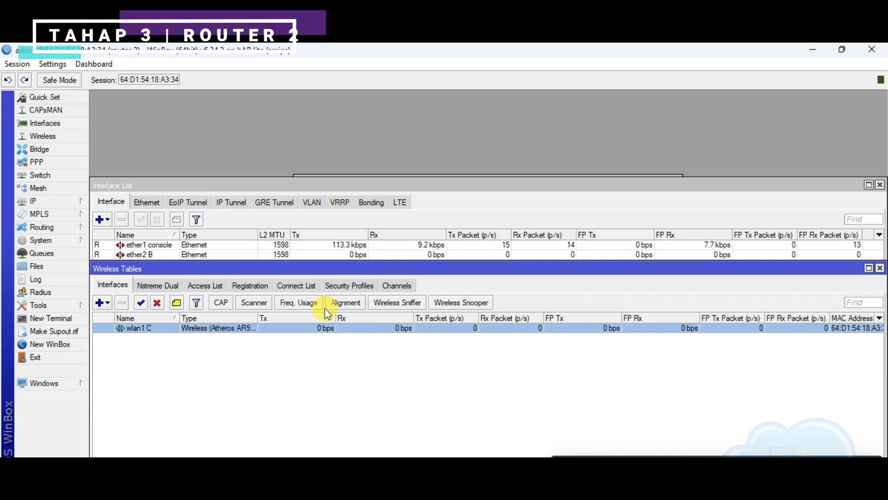
double_click(281, 329)
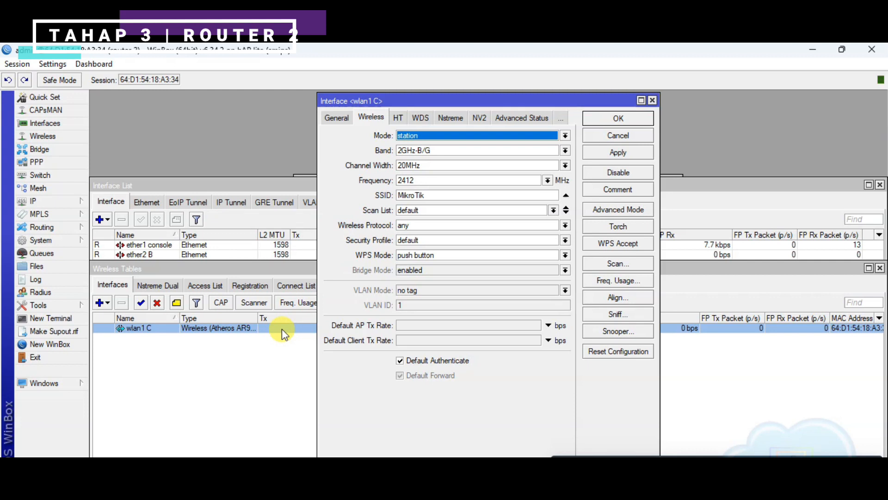
click(472, 134)
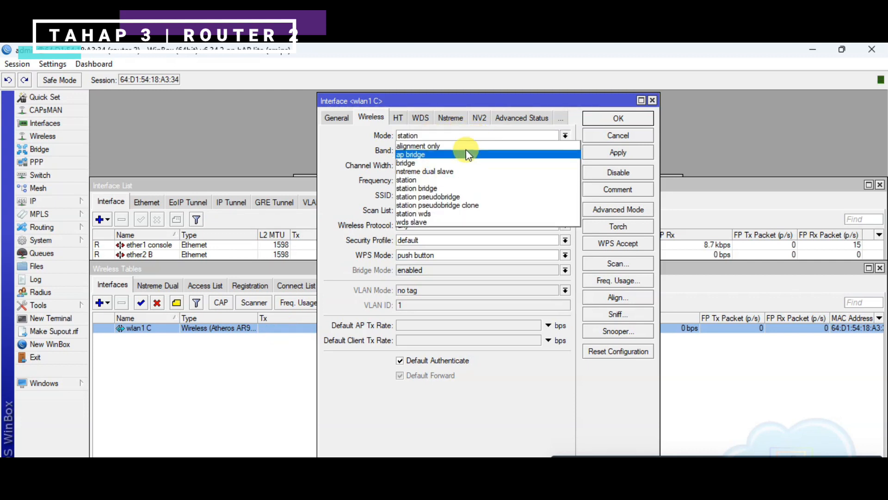
click(466, 153)
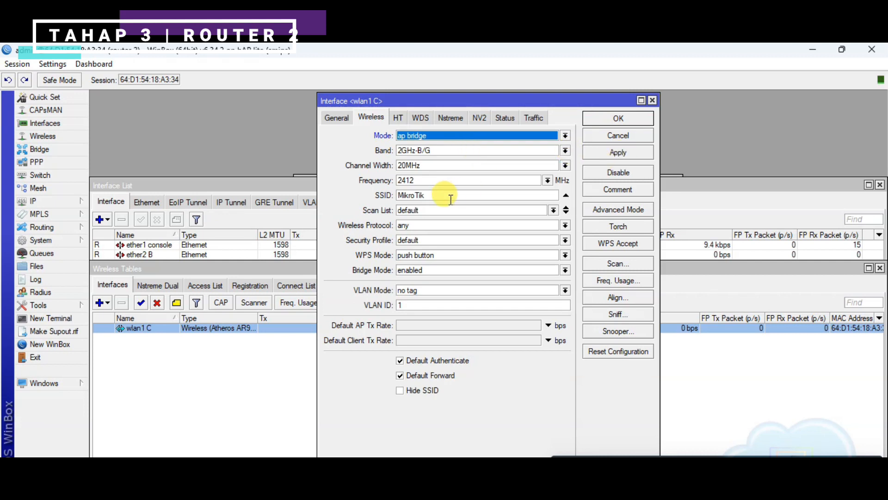
click(596, 152)
Change the SSID of wlan1 C to "network c" and save the wireless settings
double_click(473, 196)
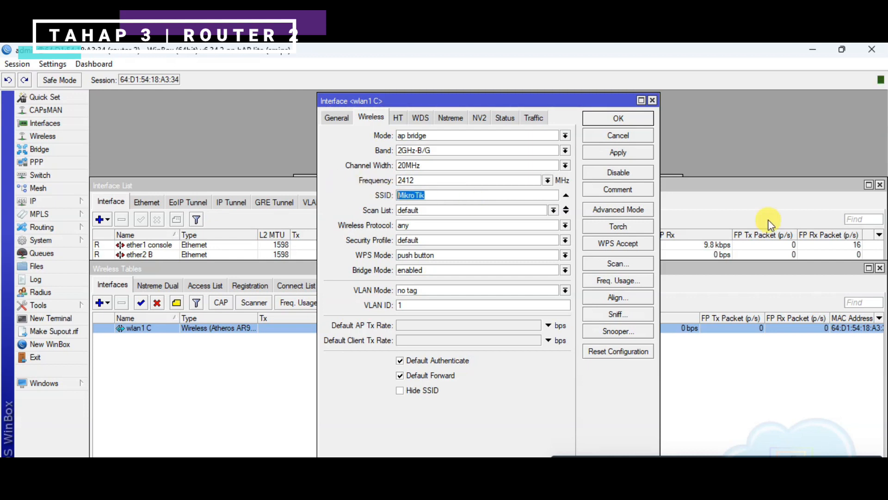
text(network c)
click(619, 154)
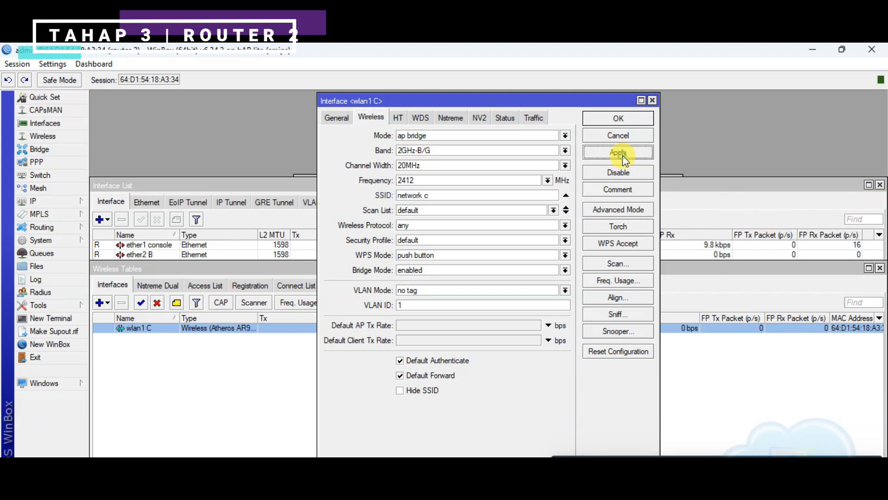
click(623, 116)
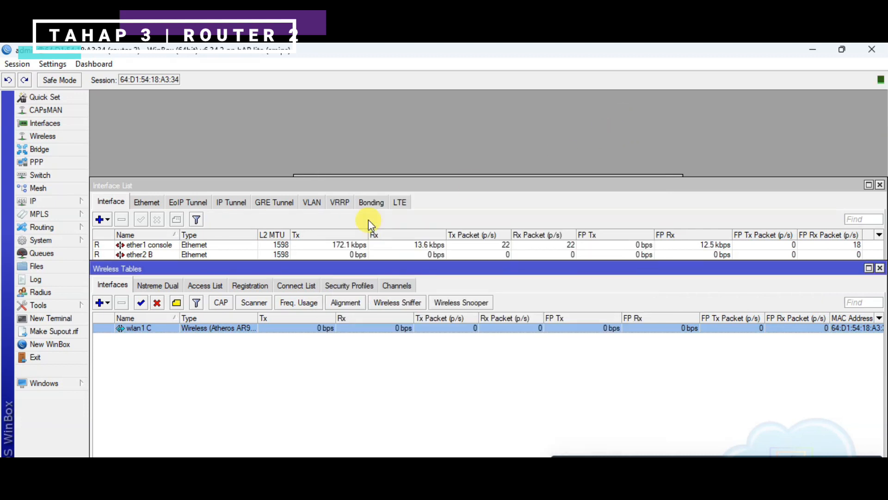
Add the IP address 192.168.3.1/30 to the wlan1 C interface and save it
click(38, 204)
click(122, 229)
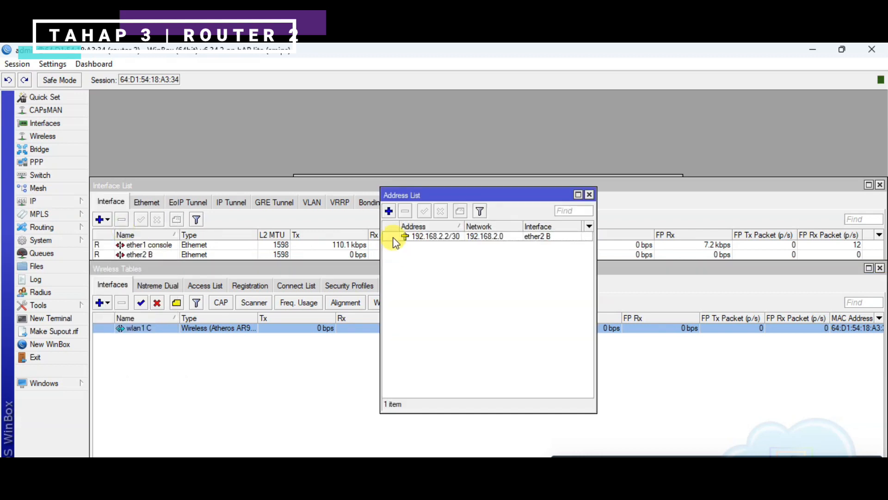
click(388, 211)
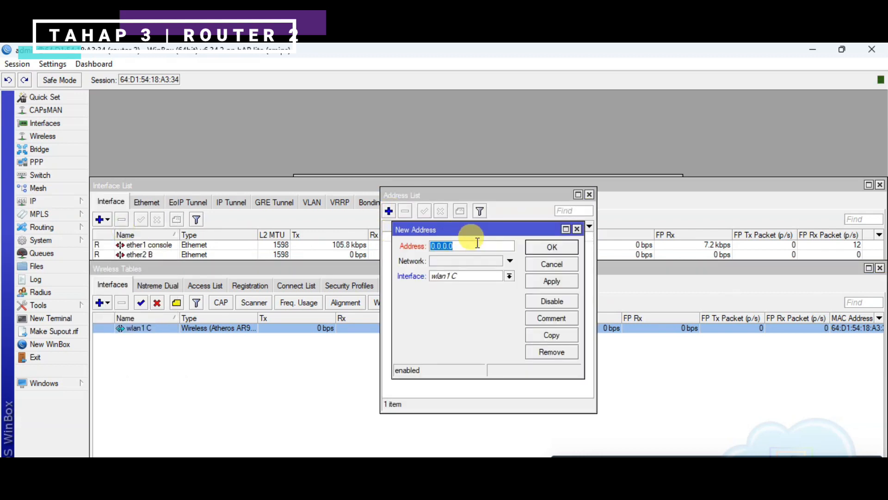
text(192.168.3.12)
key(BackSpace)
text(/30)
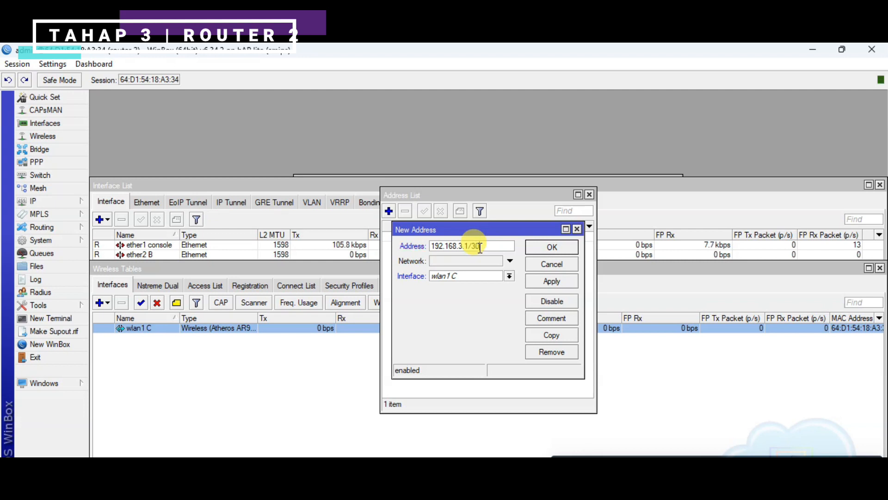
click(546, 286)
click(561, 248)
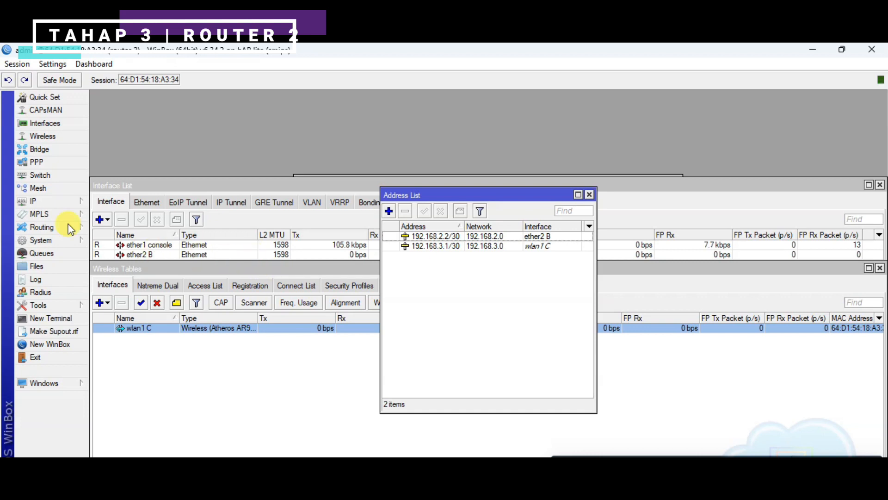
Set up a DHCP server on wlan1 C with network 192.168.3.0/30, gateway 192.168.3.1 and address pool 192.168.3.2
click(57, 200)
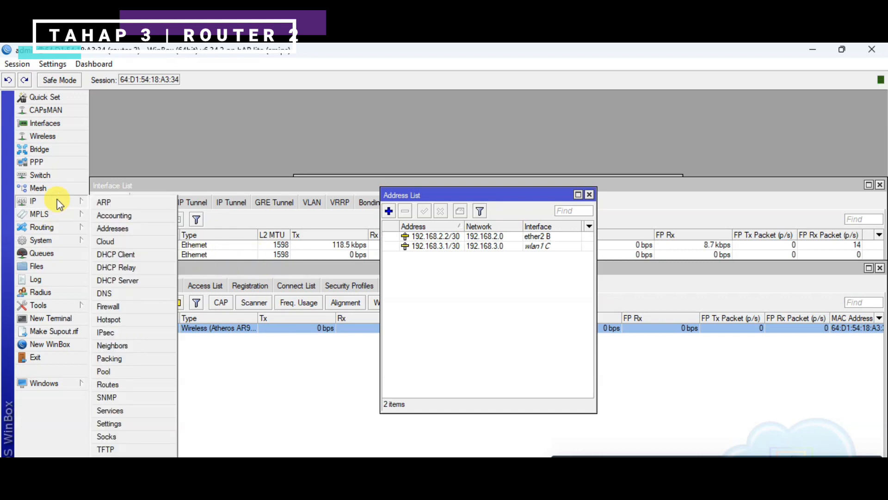
click(115, 280)
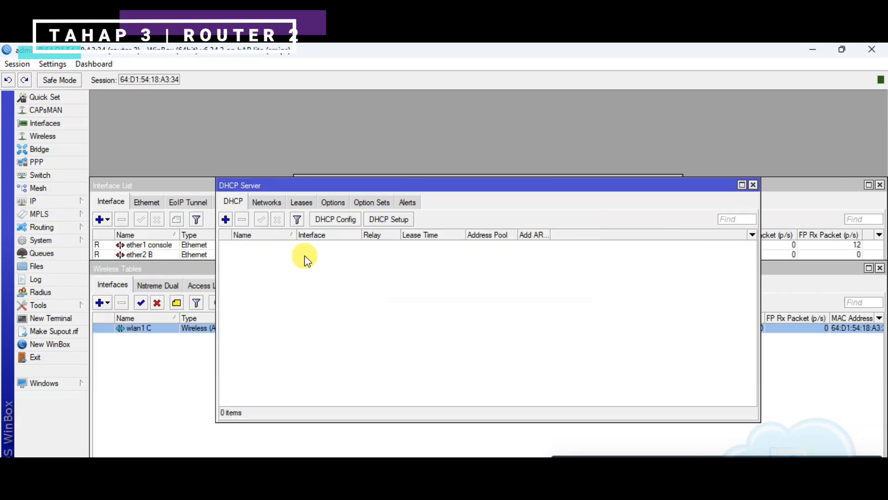
click(377, 220)
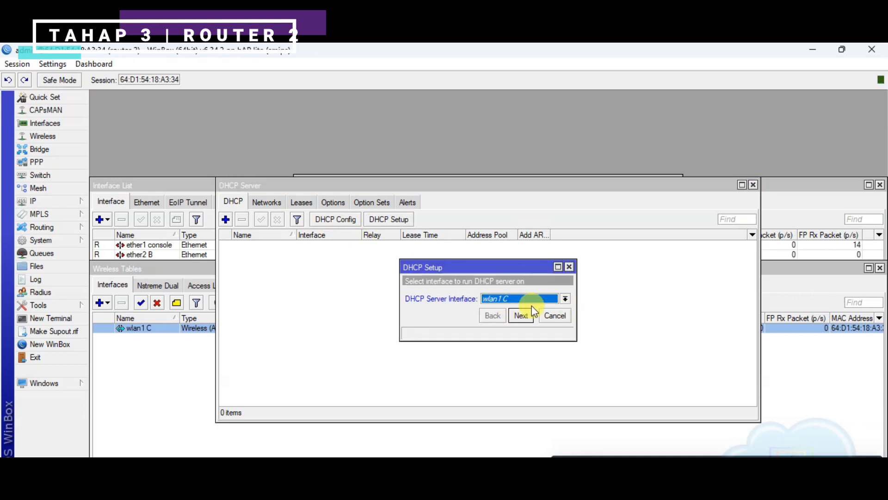
click(527, 319)
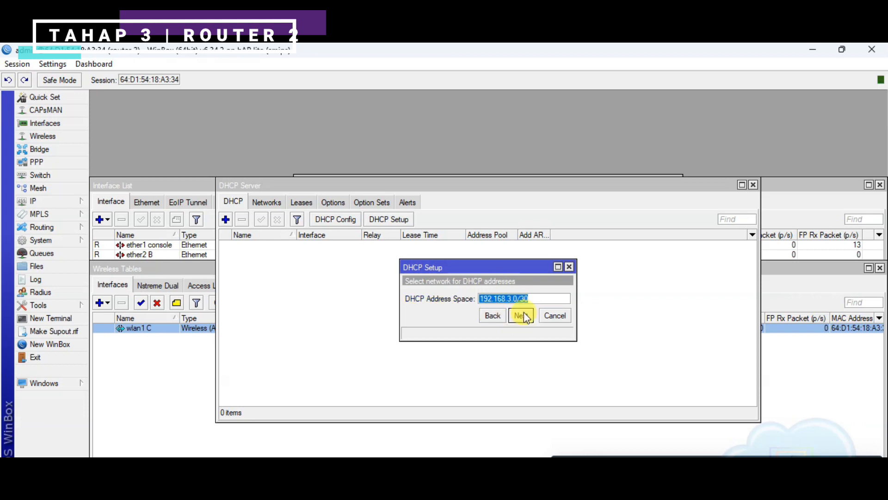
click(521, 316)
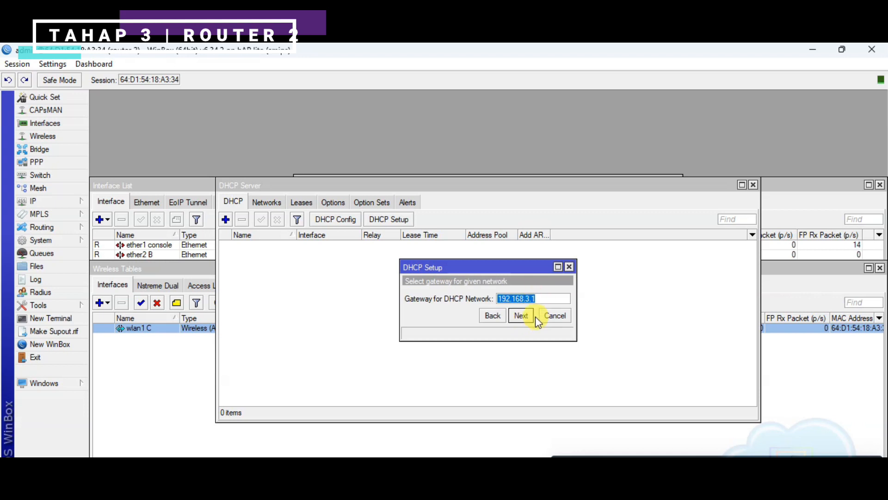
click(522, 316)
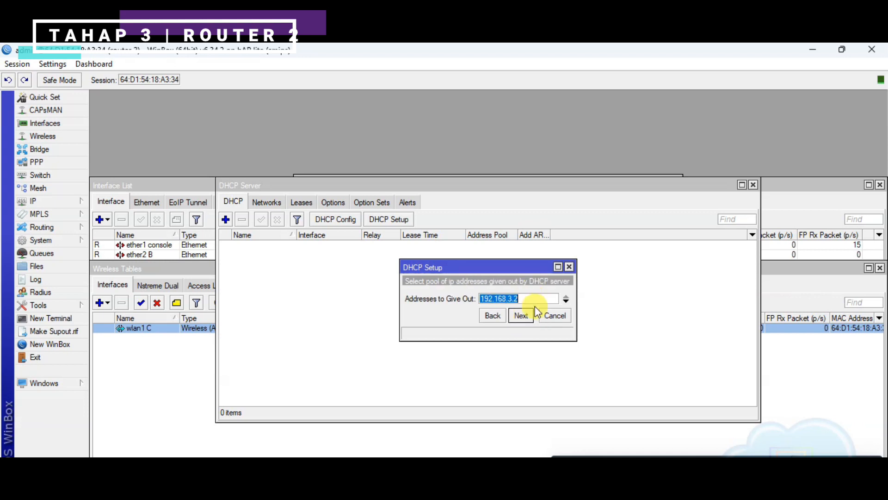
click(528, 319)
click(527, 319)
click(527, 319)
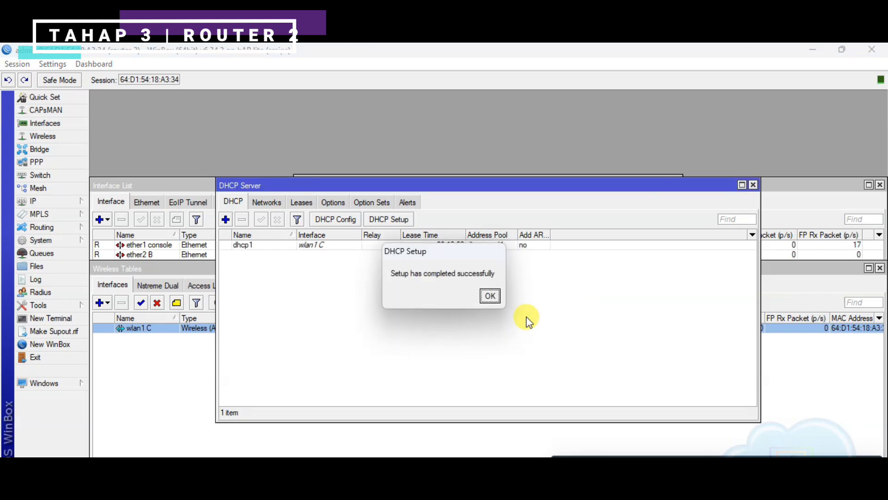
click(489, 296)
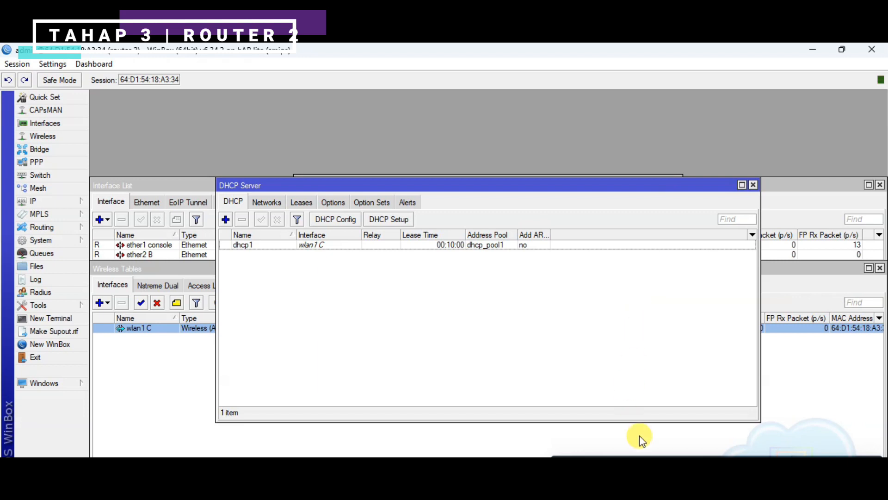
click(629, 471)
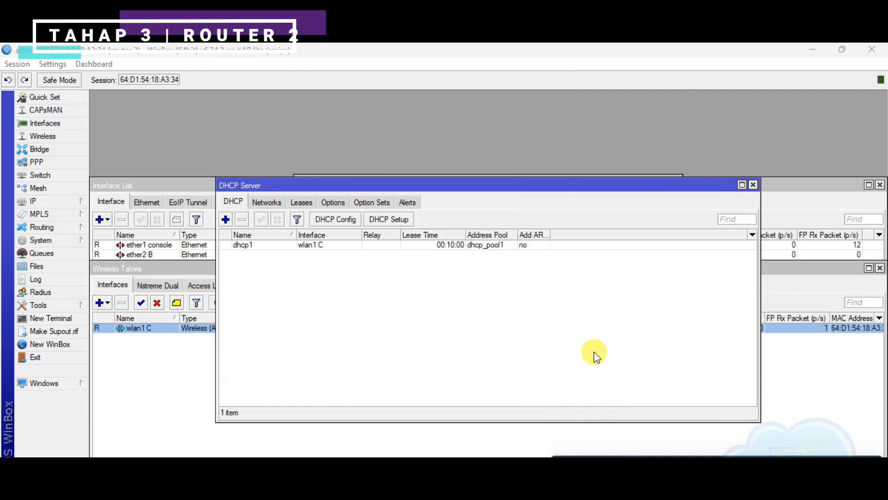
Open a new terminal on Router 2 and ping the wireless client at 192.168.3.2
click(74, 318)
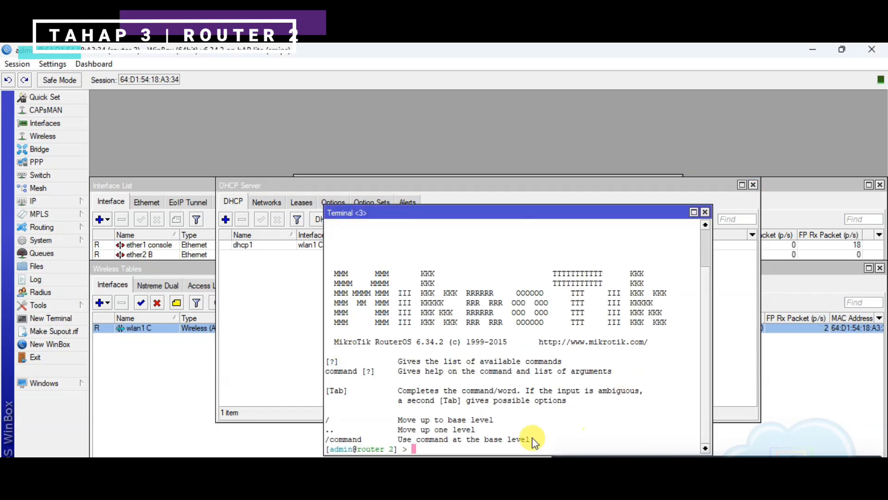
text(ping 192.168)
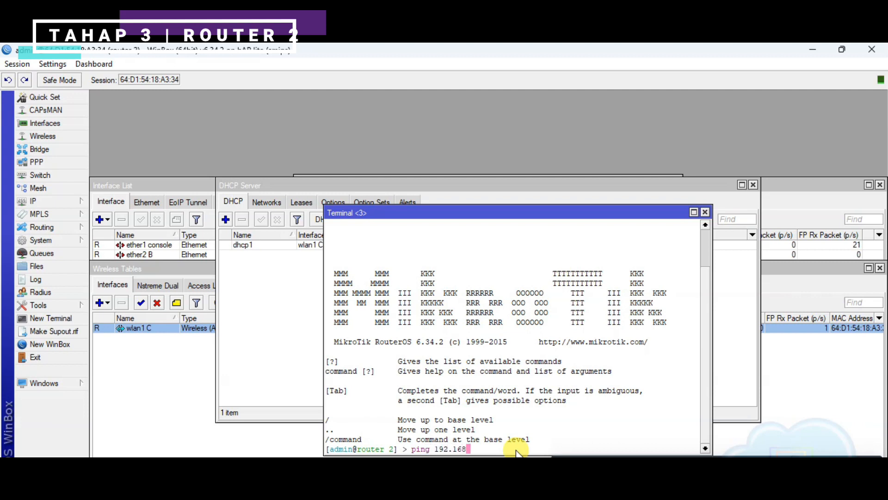
text(.3.2)
key(Return)
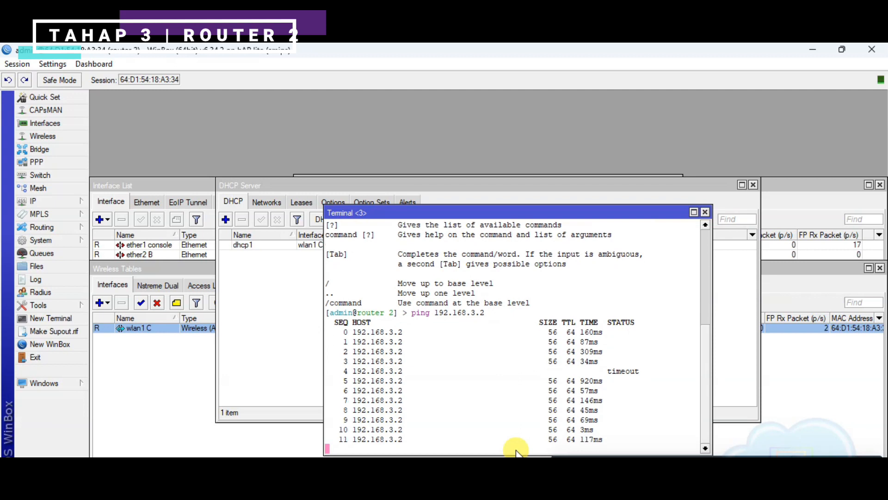
Switch to the presentation, review the three-network topology diagram and advance to the KONFIGURASI slide
key(alt+Tab)
key(alt+Tab)
key(alt+Tab)
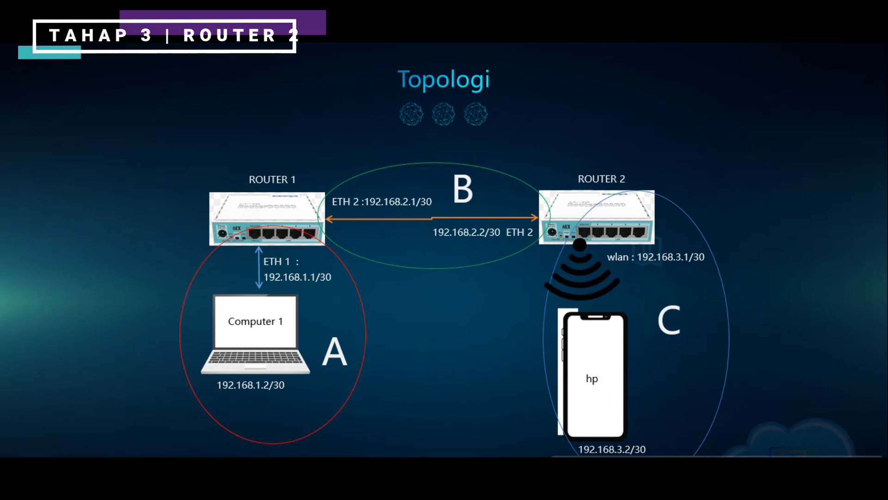
key(Right)
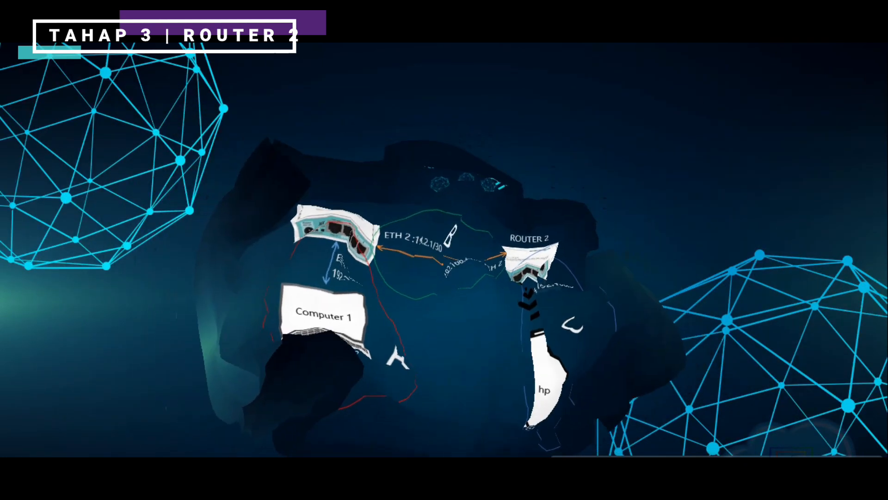
key(Right)
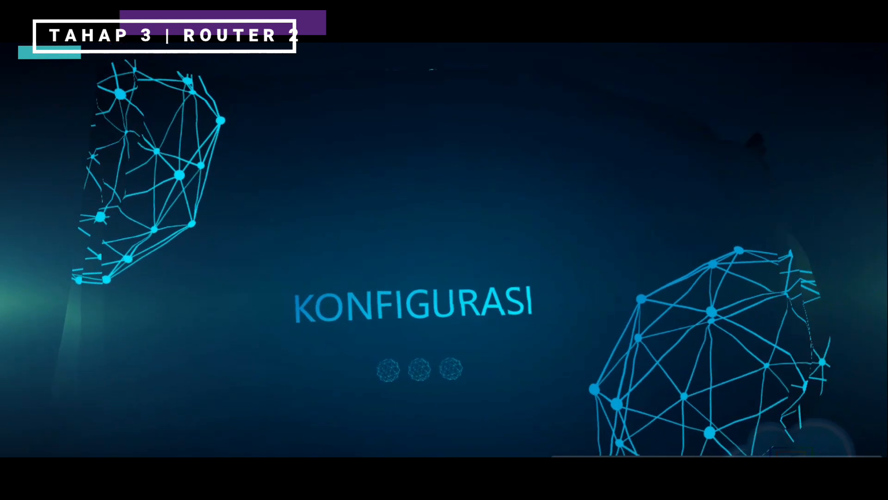
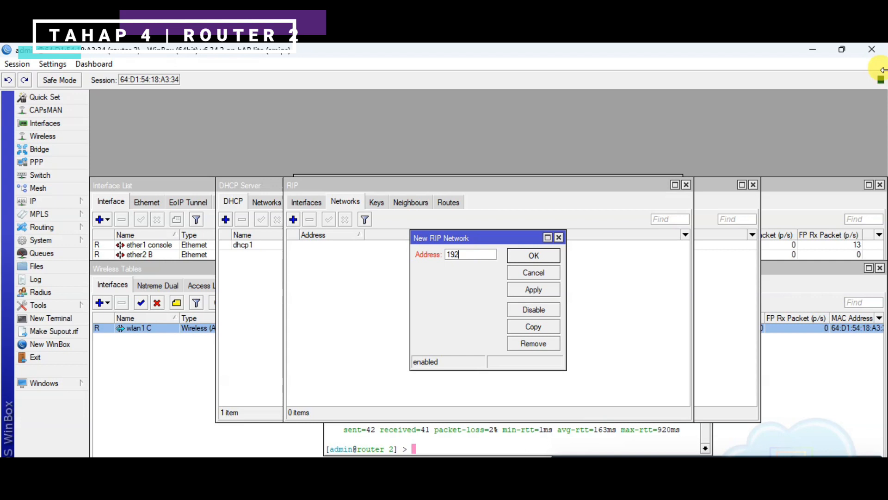
Enter 192.168.3.0/30 as the address of the new RIP network on Router 2 and save it
text(68.3.0/30)
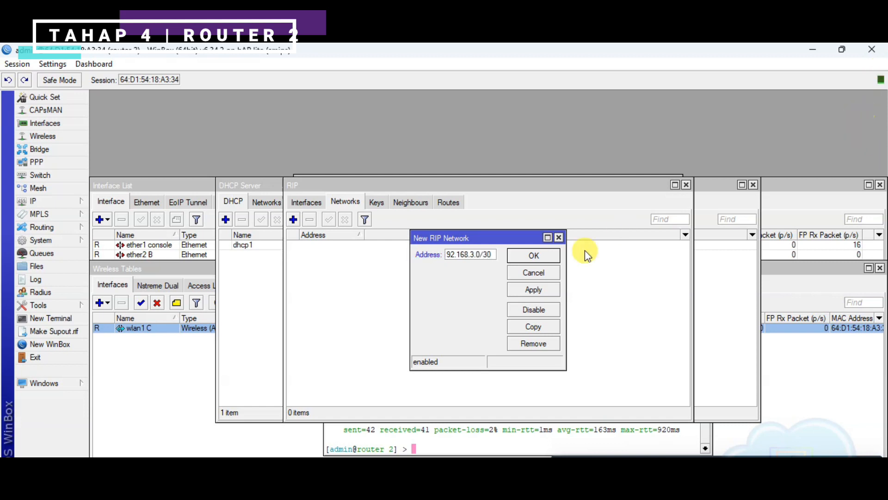
click(545, 289)
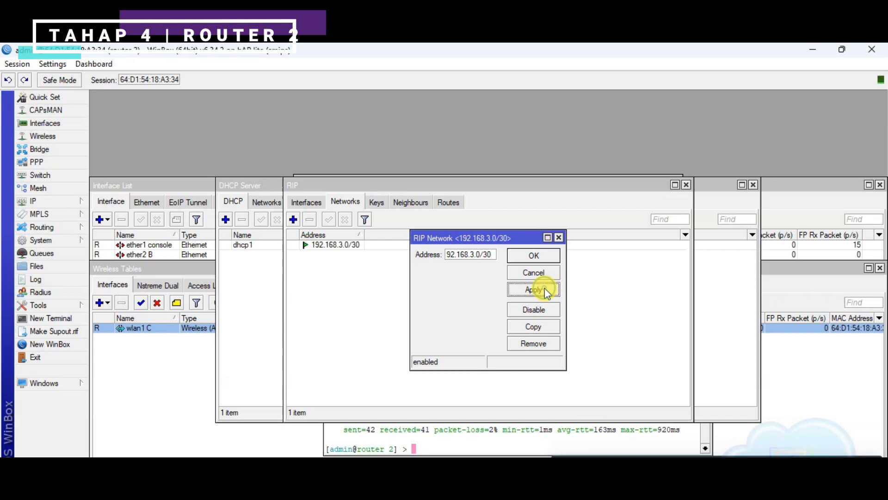
click(544, 254)
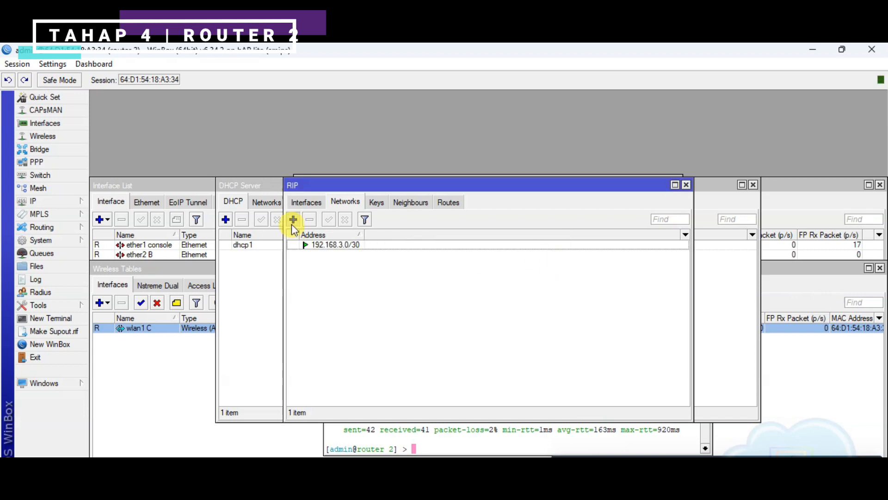
Add a second RIP network with the address 192.168.2.0/30 on Router 2 and save it
click(293, 219)
text(192.168)
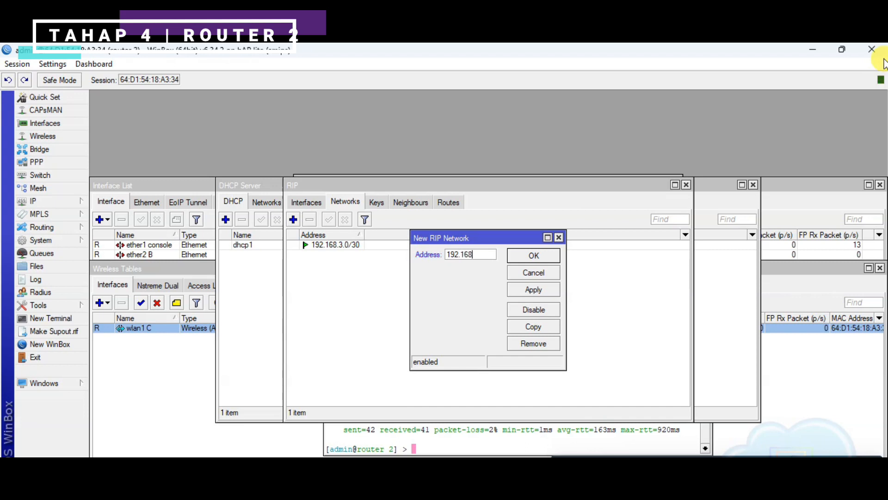
text(.2.0/30)
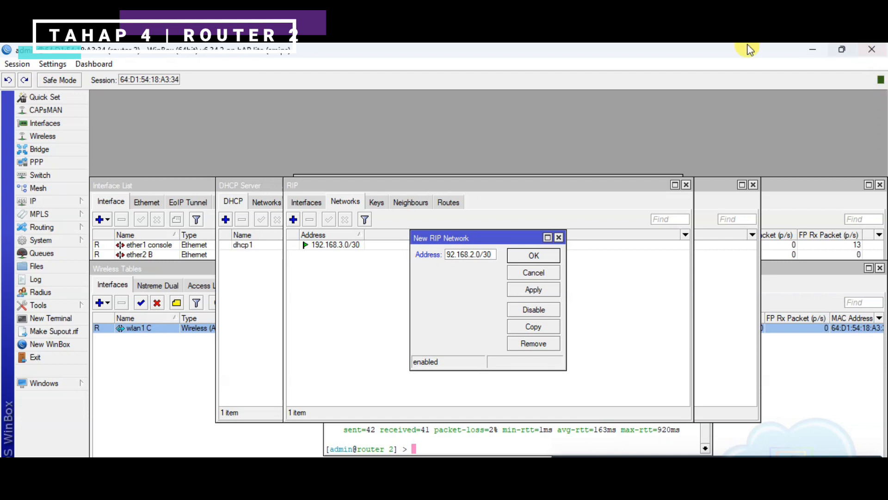
click(535, 291)
click(537, 256)
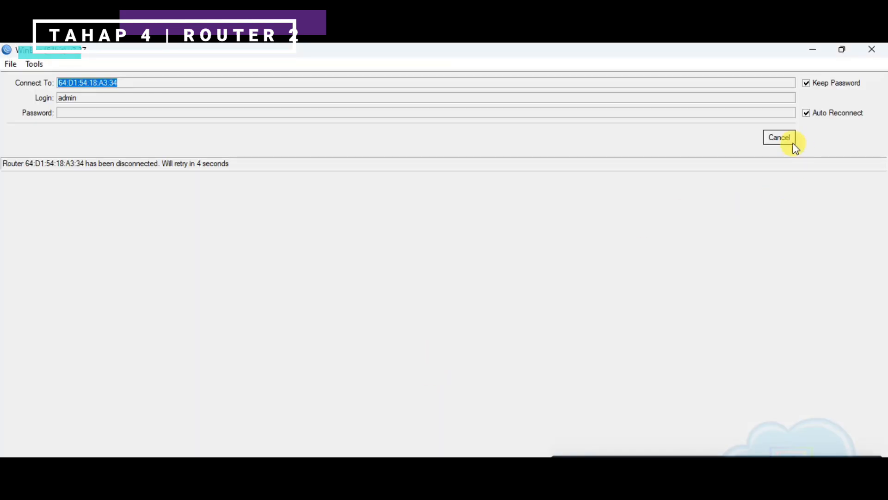
Cancel the reconnection to Router 2, refresh the neighbor list and connect to ROUTER 1 as admin
click(791, 142)
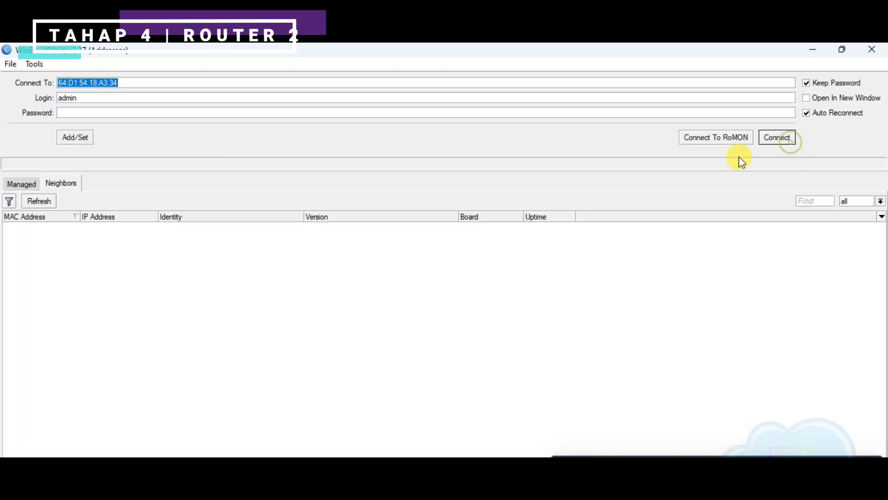
click(49, 200)
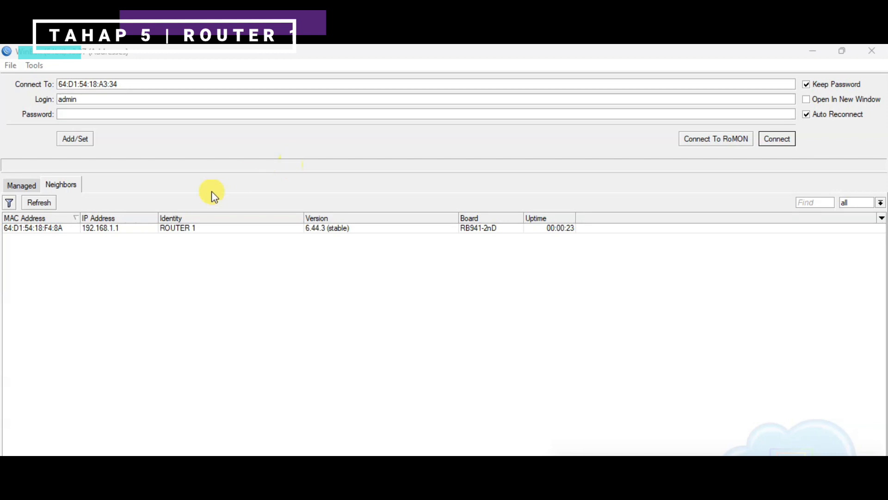
click(60, 228)
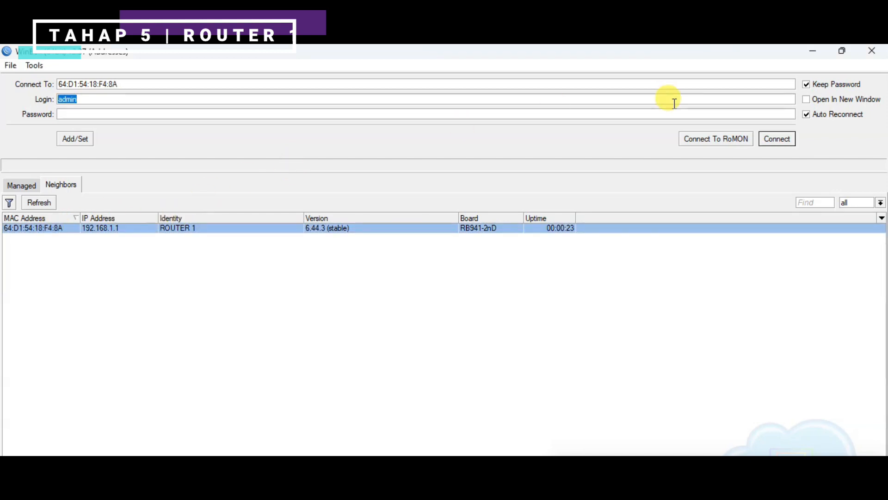
click(770, 142)
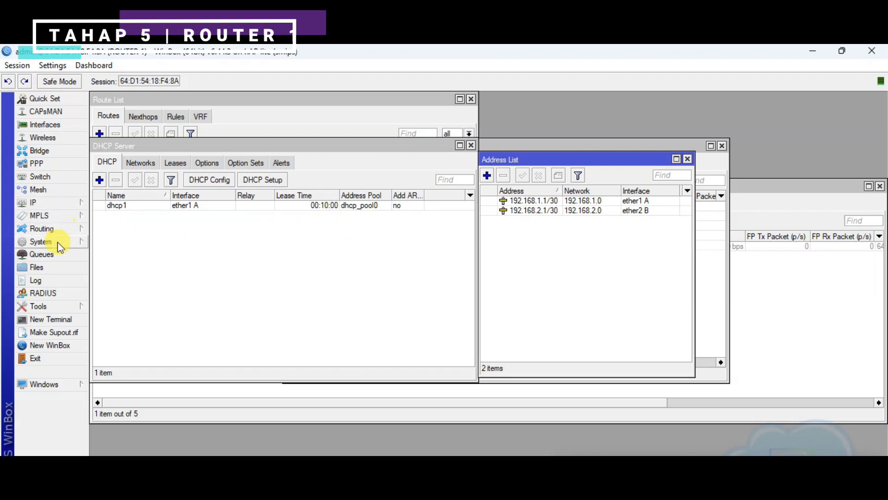
Open the RIP routing settings on Router 1 and add a RIP interface entry for all interfaces
click(51, 229)
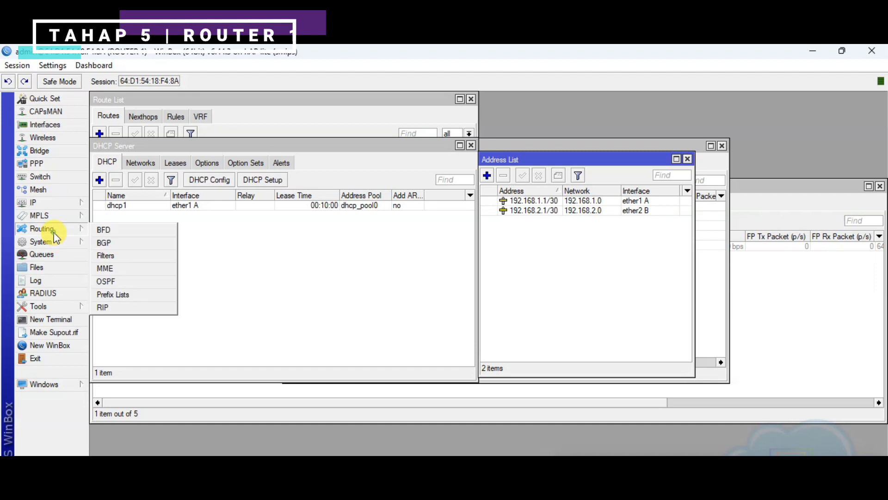
click(134, 311)
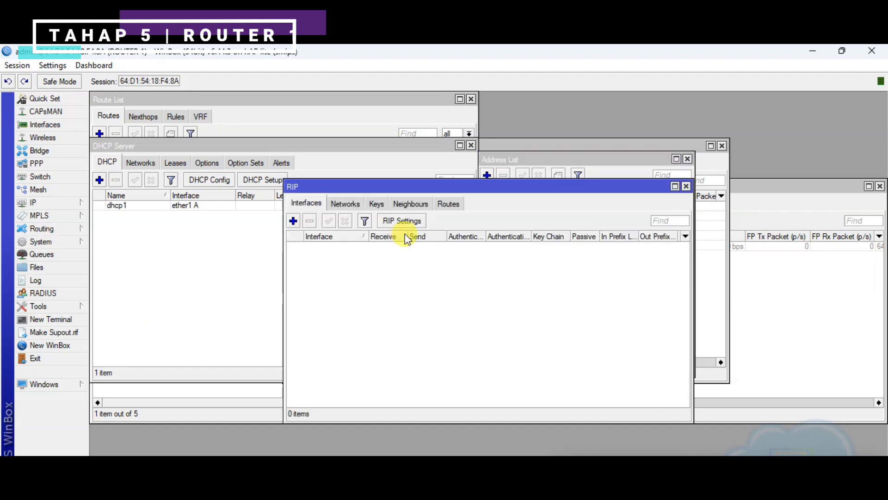
click(293, 222)
click(541, 207)
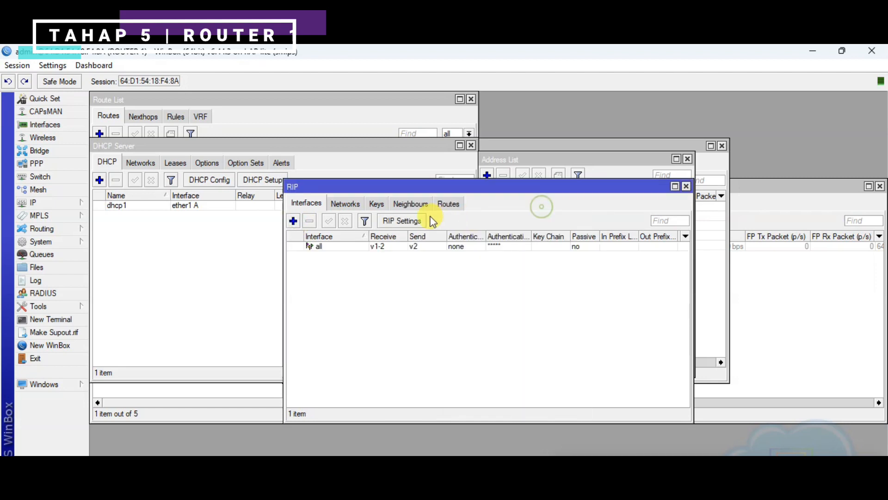
Add the network 192.168.2.0/30 to Router 1's RIP networks and save it
click(354, 206)
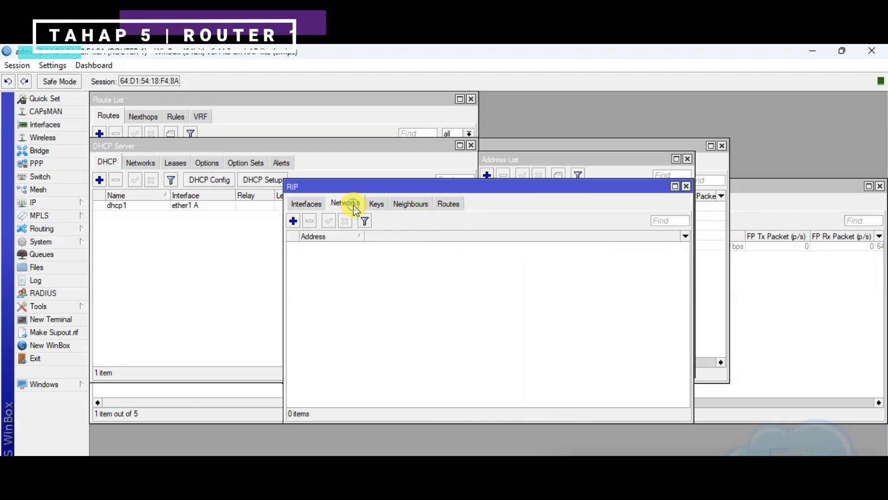
click(293, 221)
text(192.168)
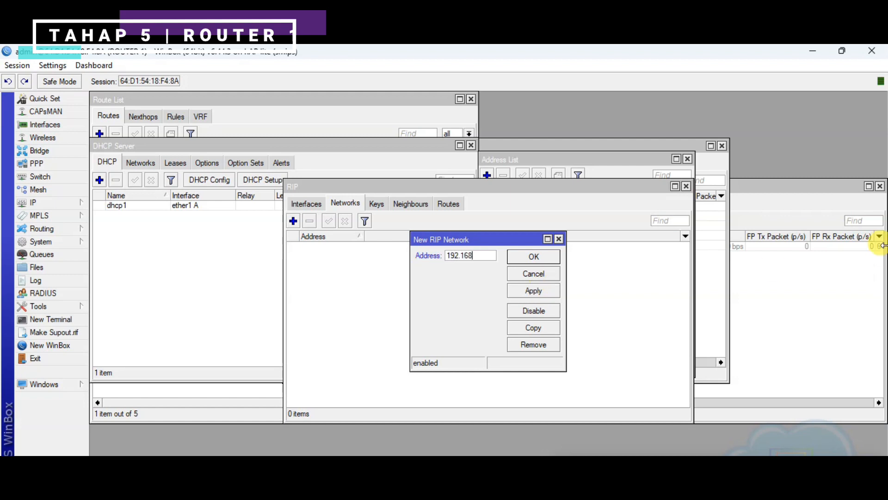
text(.2.0/30)
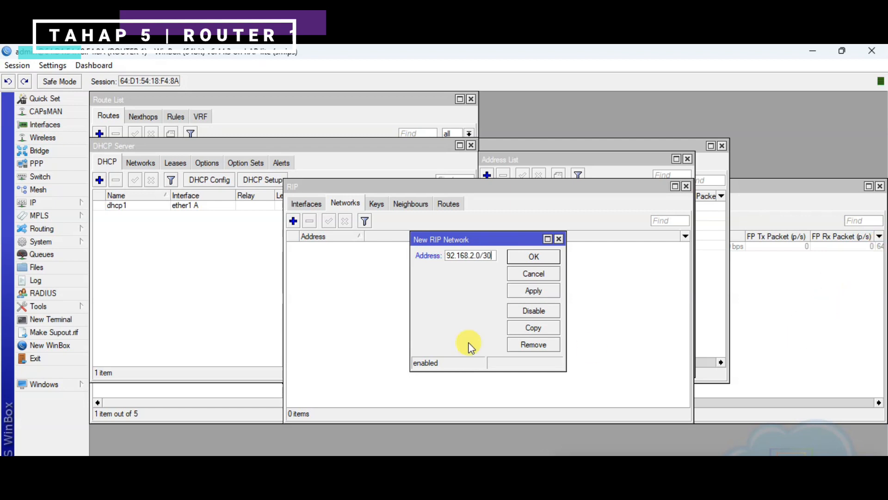
click(531, 293)
click(534, 256)
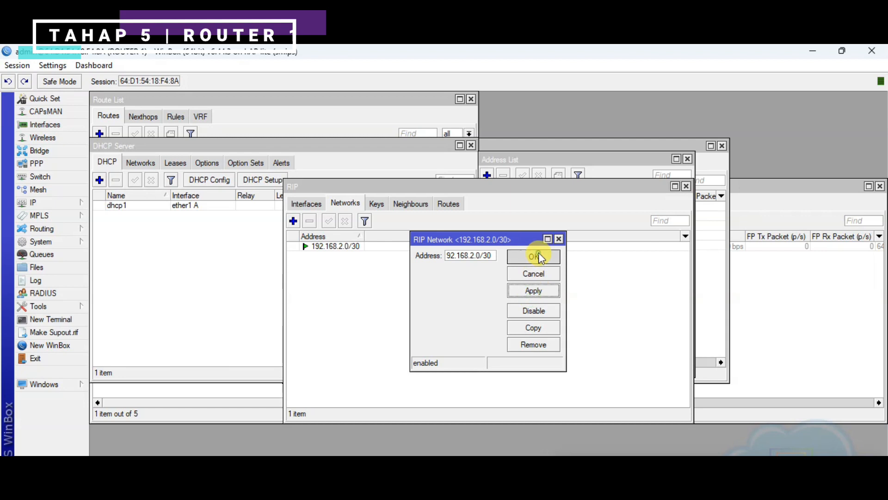
Add the network 192.168.1.0/30 to Router 1's RIP networks and save it
click(293, 221)
text(192.168)
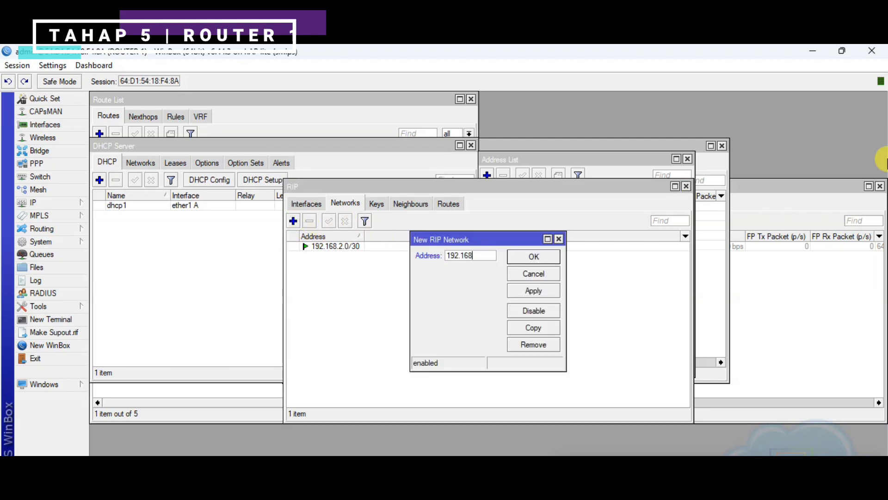
text(.1.0/30)
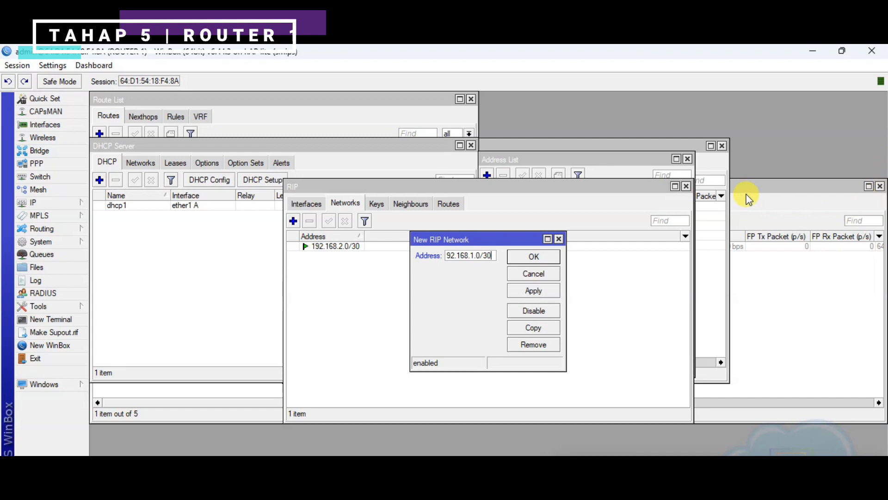
click(537, 292)
click(536, 256)
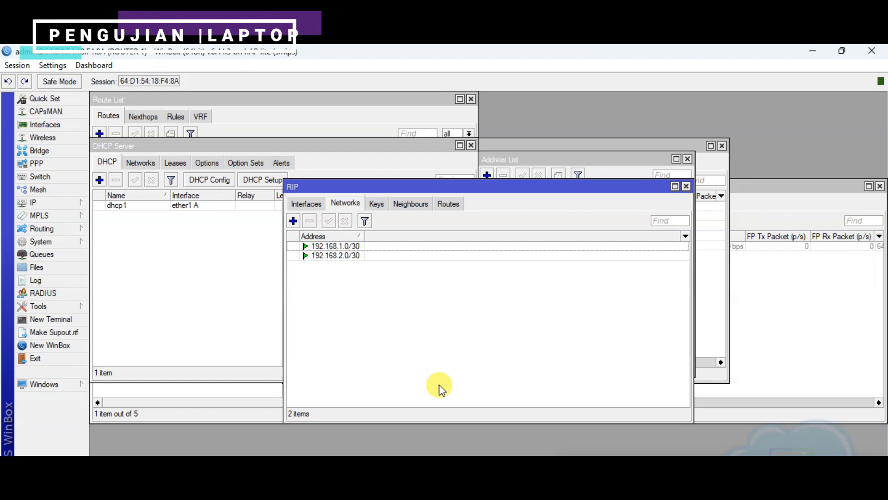
Switch to the open Command Prompt, display the laptop's IP configuration with ipconfig and ping the smartphone at 192.168.3.2
key(super)
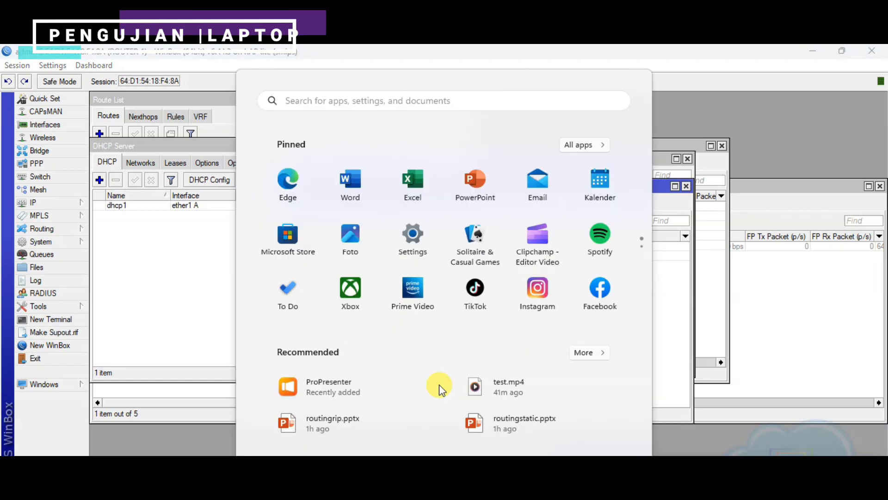
mouse_move(468, 497)
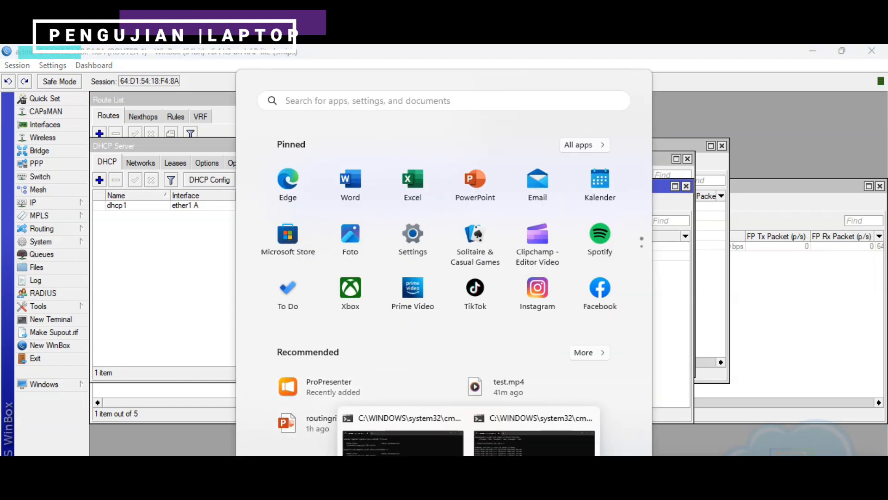
click(509, 451)
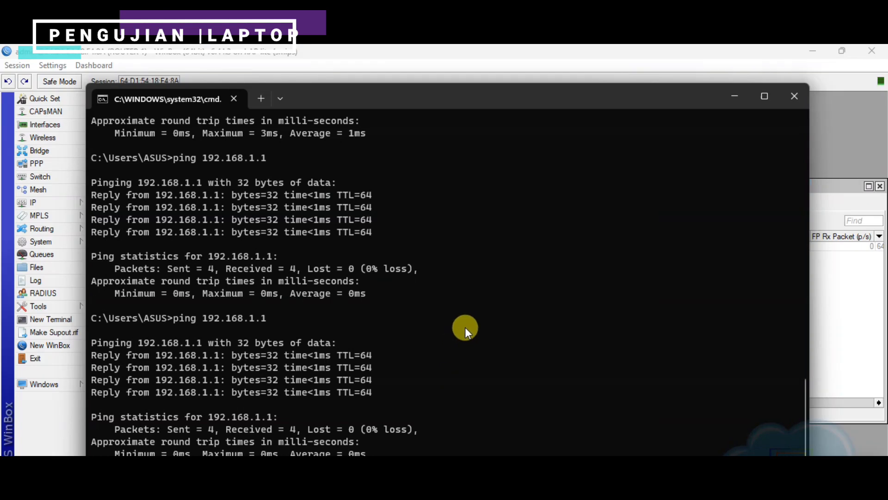
text(ipconfig)
key(Return)
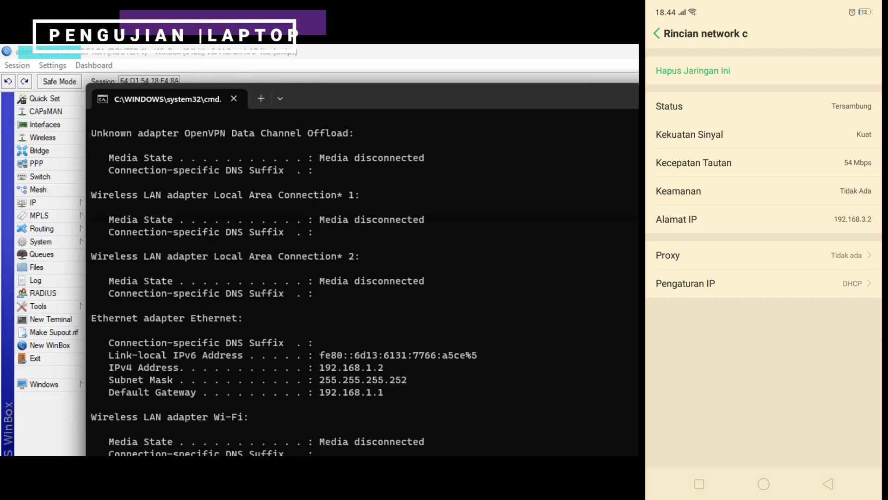
key(Return)
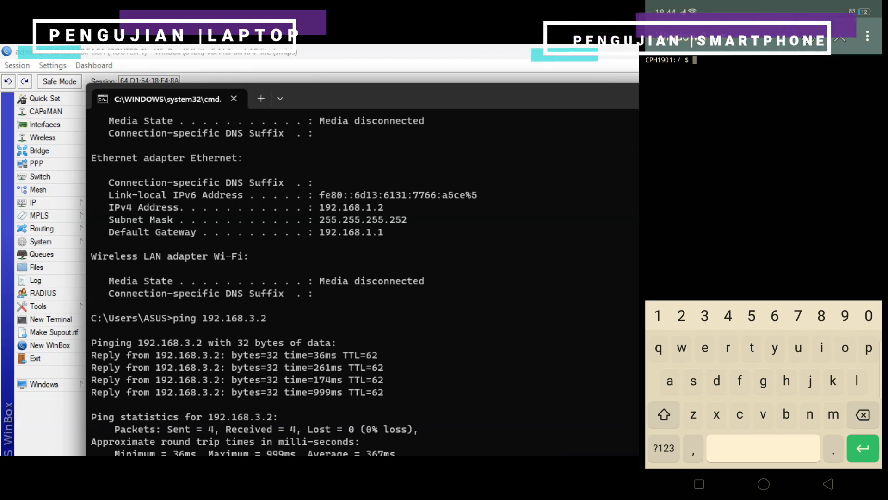
Ping the laptop at 192.168.1.2 from the smartphone's terminal
text(i)
key(BackSpace)
text(pin)
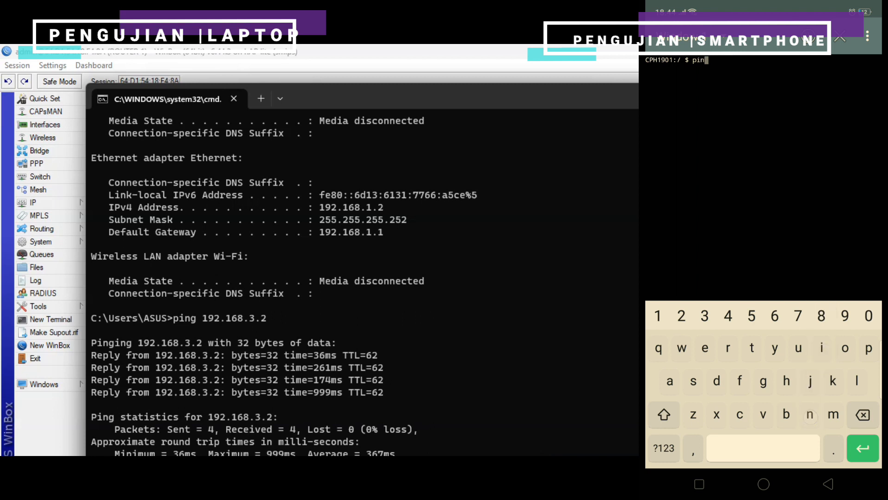
text(g 192.168.1.)
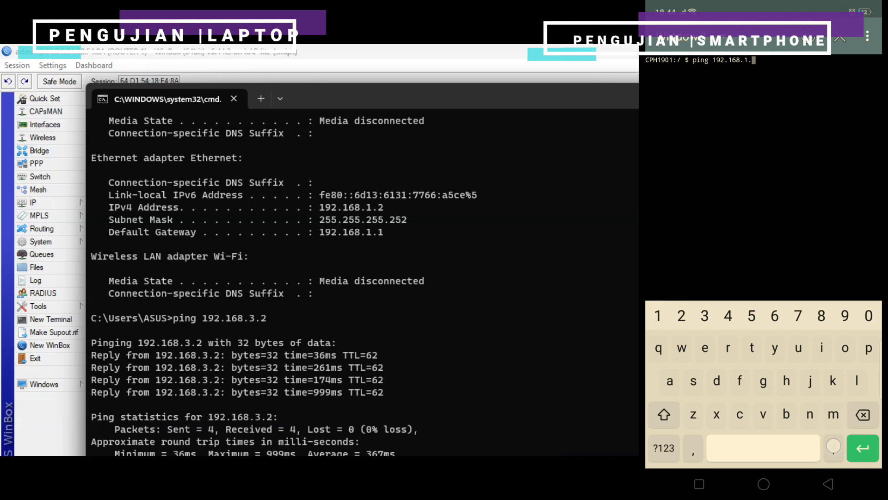
text(2)
key(Return)
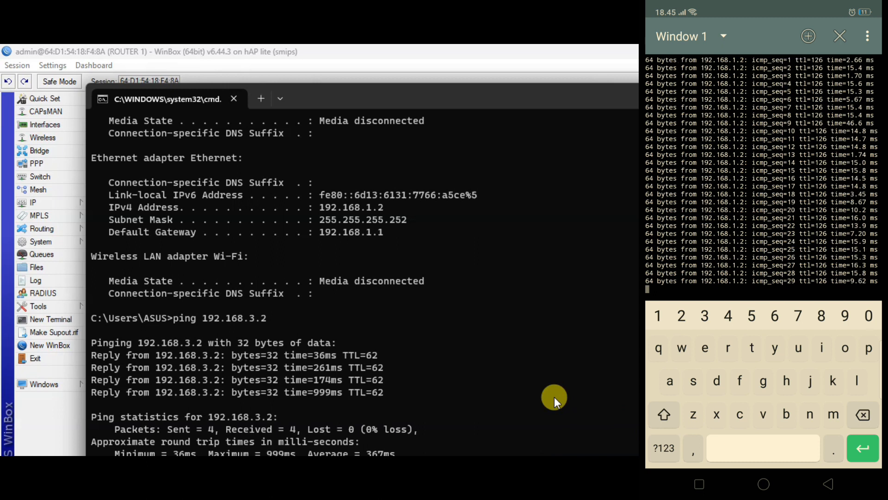
Switch to the PowerPoint presentation showing the network topology slide
key(alt+Tab)
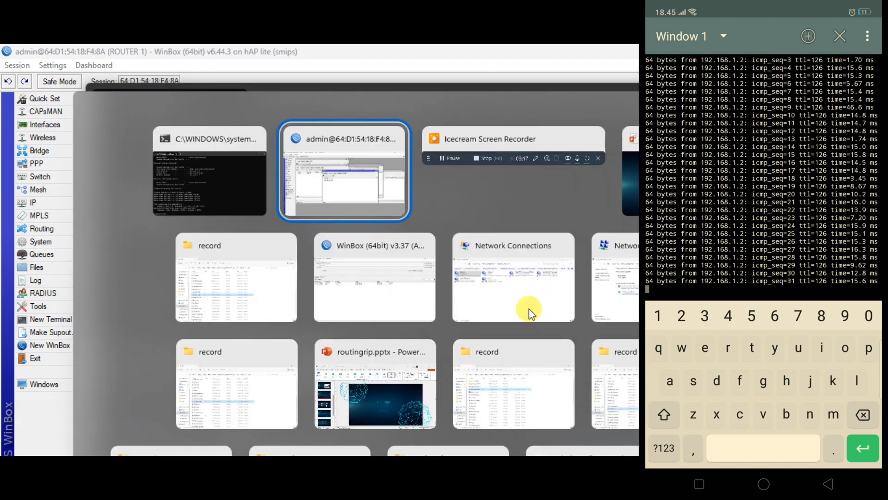
click(645, 202)
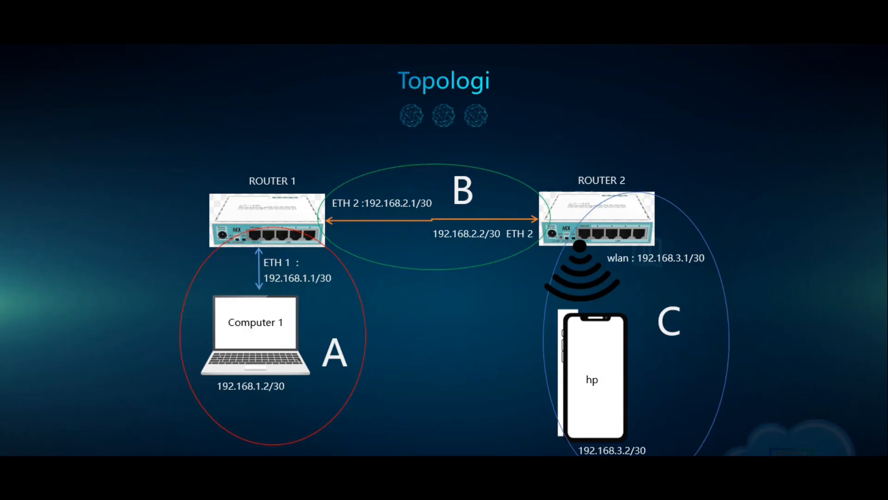